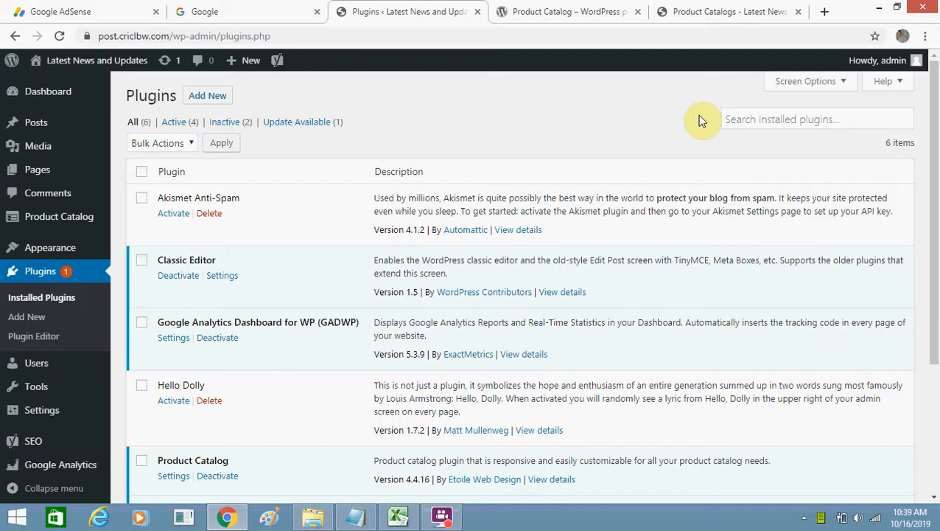
- Copy the plugin name Product Catalog from its WordPress.org plugin page
{"action": "left_click", "coordinate": [605, 9]}
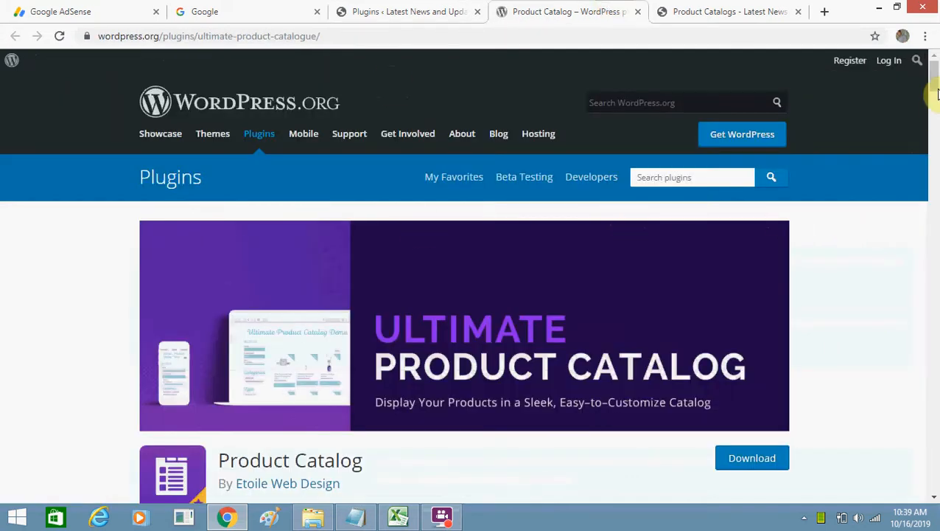
{"action": "scroll", "coordinate": [935, 87], "scroll_direction": "down", "scroll_amount": 1}
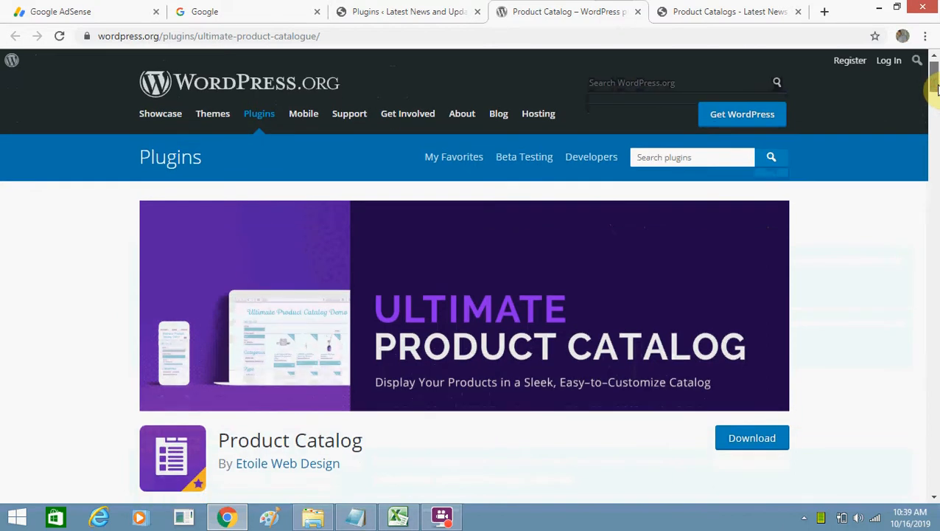
{"action": "scroll", "coordinate": [936, 89], "scroll_direction": "down", "scroll_amount": 1}
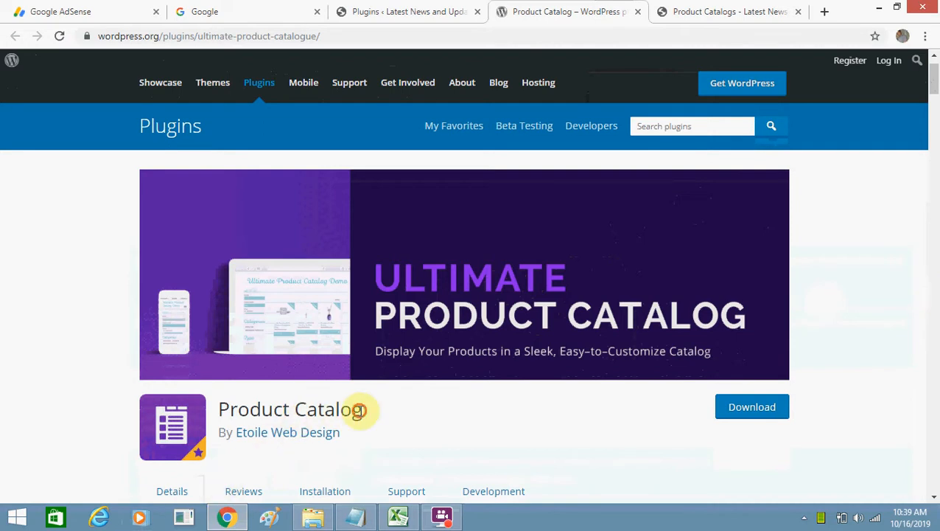
{"action": "left_click_drag", "start_coordinate": [363, 410], "coordinate": [201, 407]}
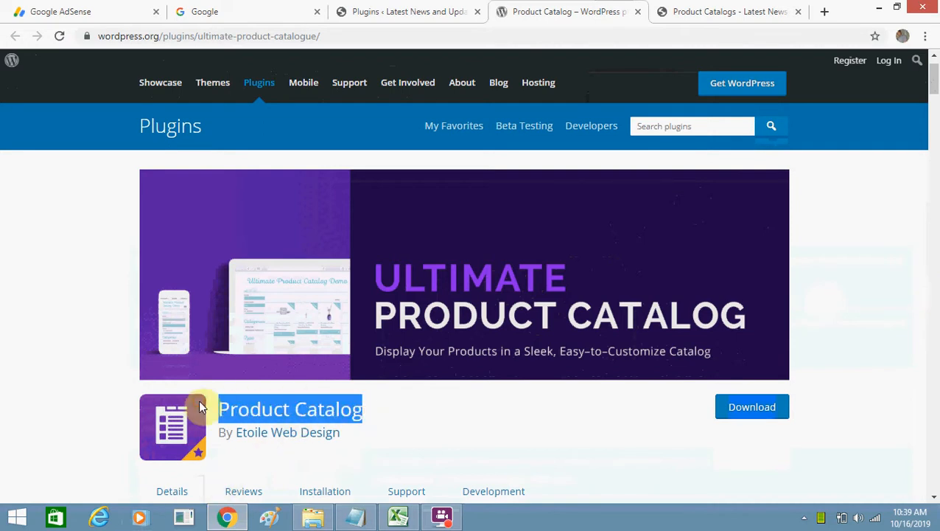
- Search the plugins available to add to the WordPress site for "Product Catalog"
{"action": "left_click", "coordinate": [364, 9]}
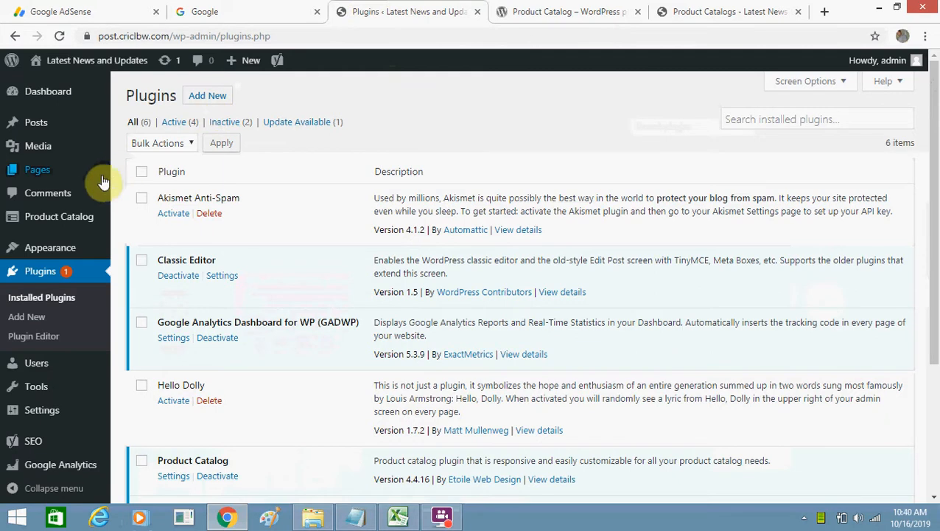
{"action": "mouse_move", "coordinate": [74, 387]}
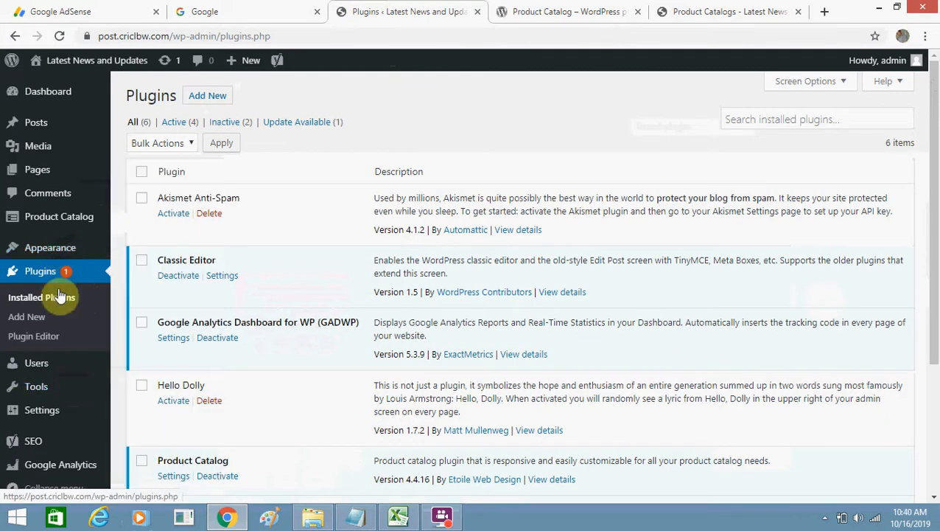
{"action": "left_click", "coordinate": [27, 317]}
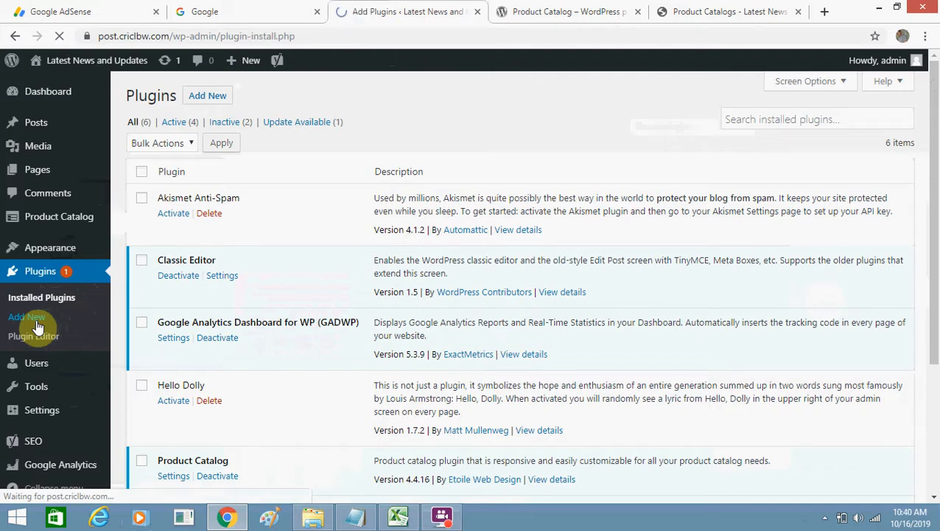
{"action": "left_click", "coordinate": [752, 134]}
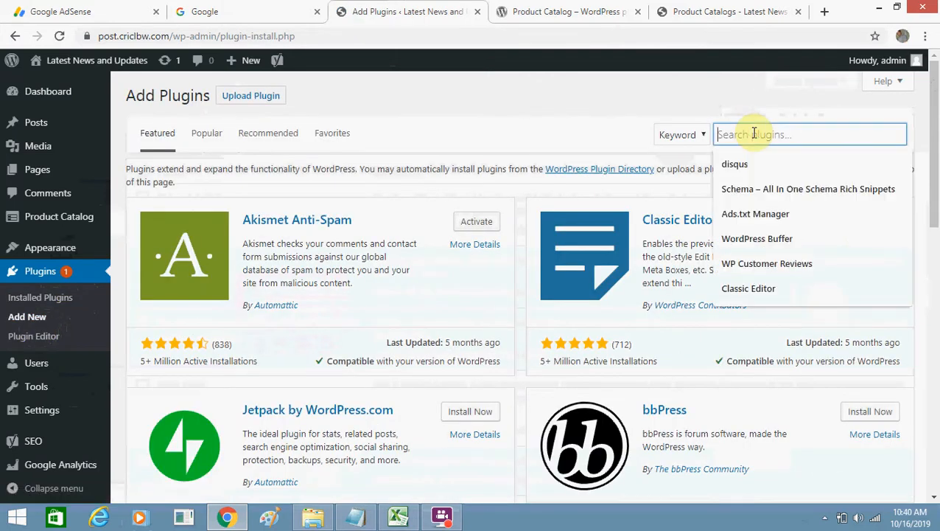
{"action": "type", "text": "Download Product Catalog"}
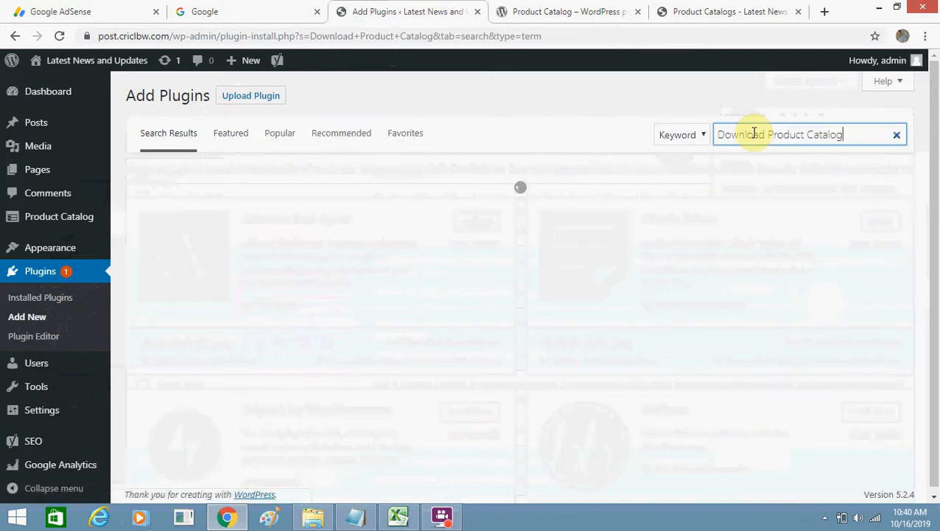
{"action": "double_click", "coordinate": [754, 133]}
{"action": "key", "text": "BackSpace"}
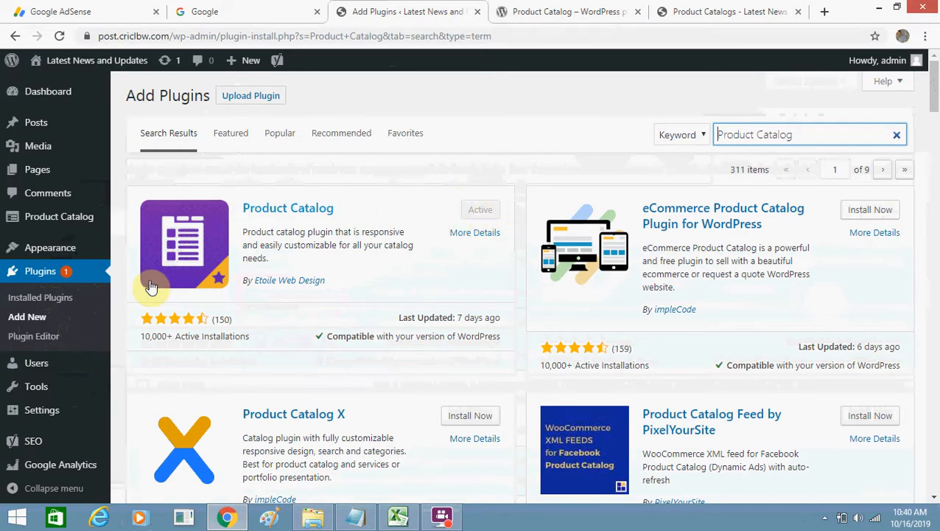
{"action": "mouse_move", "coordinate": [59, 361]}
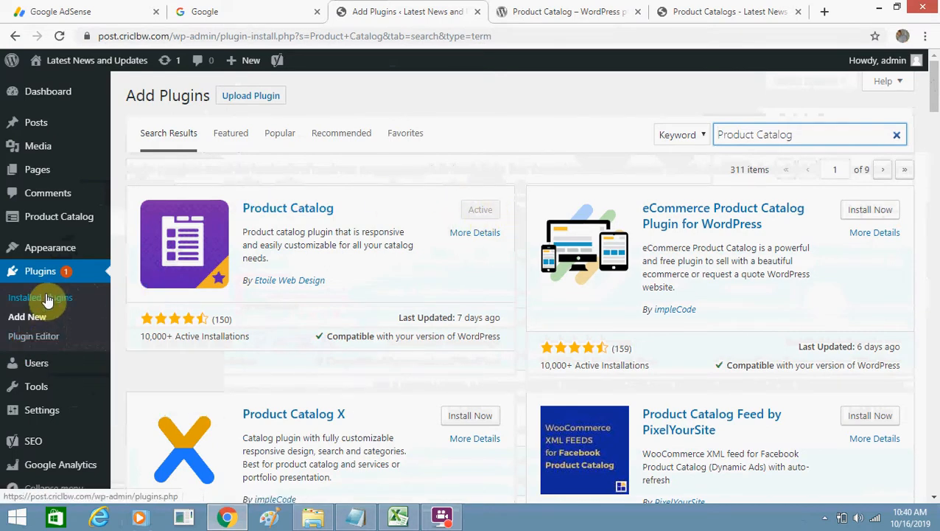
- Open the Product Catalog plugin's settings and show its products list
{"action": "mouse_move", "coordinate": [56, 229]}
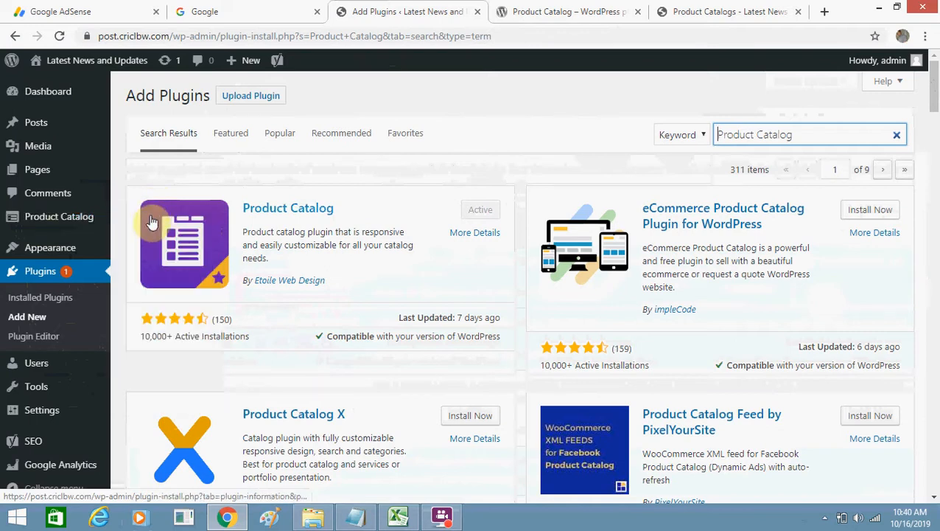
{"action": "left_click", "coordinate": [43, 221]}
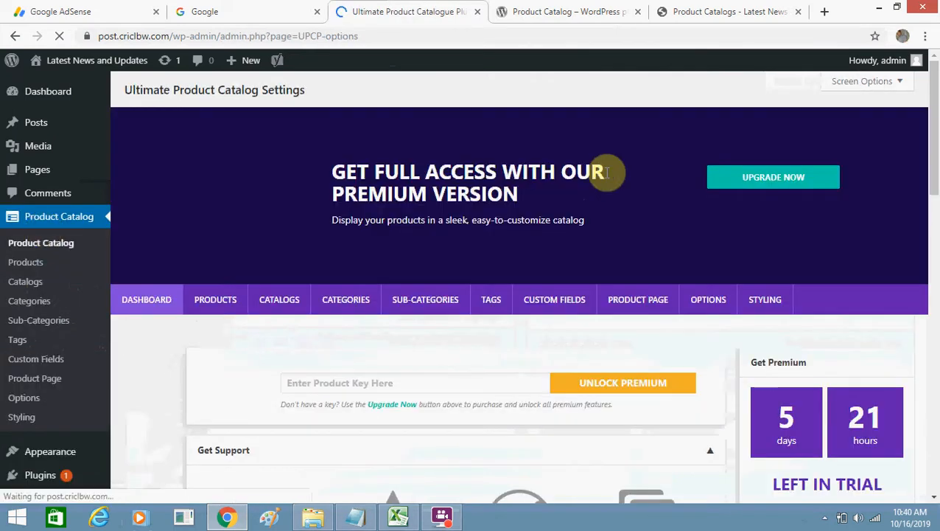
{"action": "left_click_drag", "start_coordinate": [934, 140], "coordinate": [934, 176]}
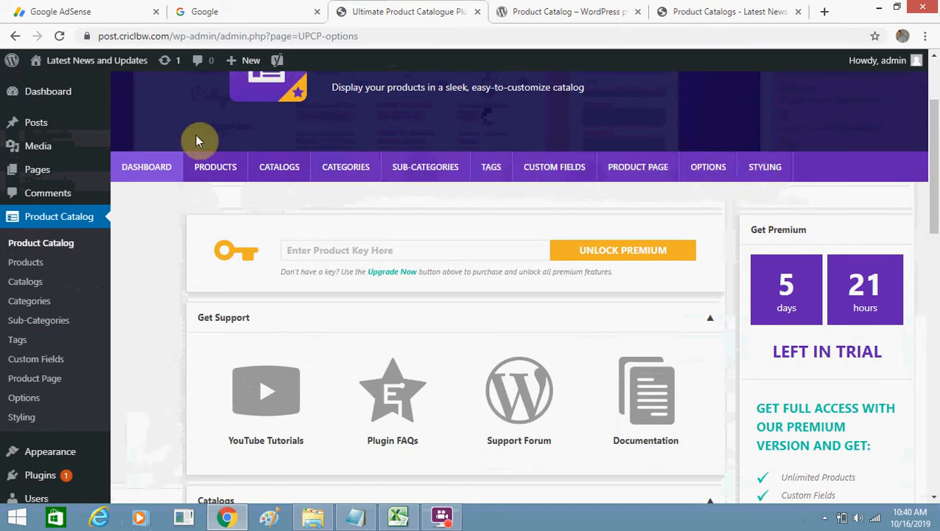
{"action": "left_click", "coordinate": [200, 173]}
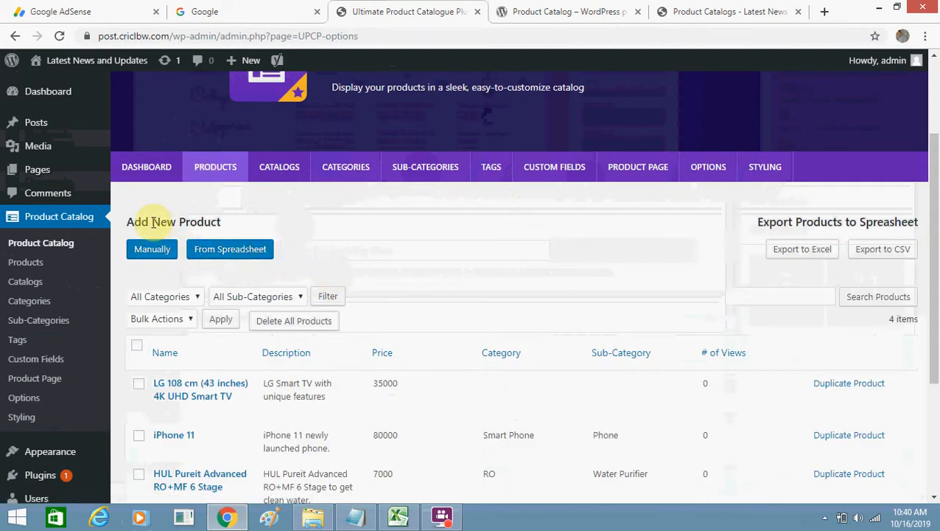
- Start adding new products from a spreadsheet in the Product Catalog settings
{"action": "left_click_drag", "start_coordinate": [151, 222], "coordinate": [236, 223]}
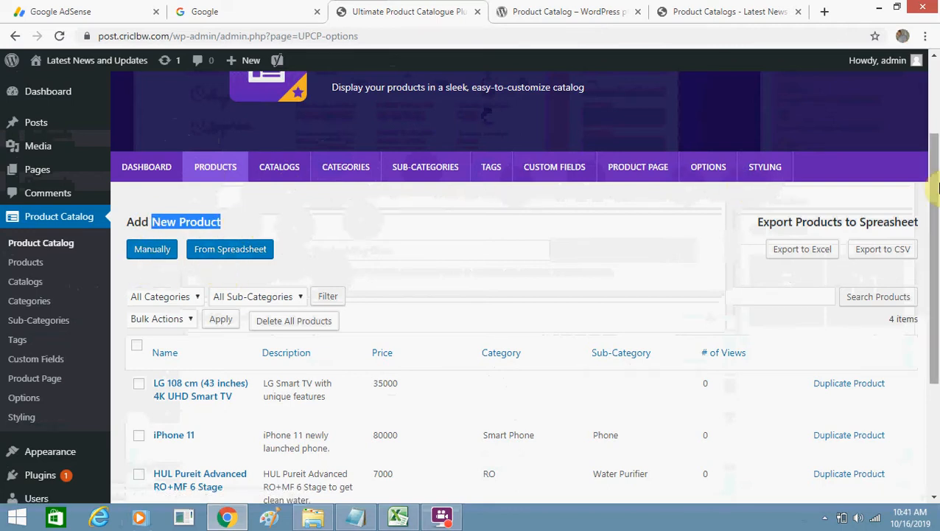
{"action": "left_click_drag", "start_coordinate": [935, 193], "coordinate": [934, 171]}
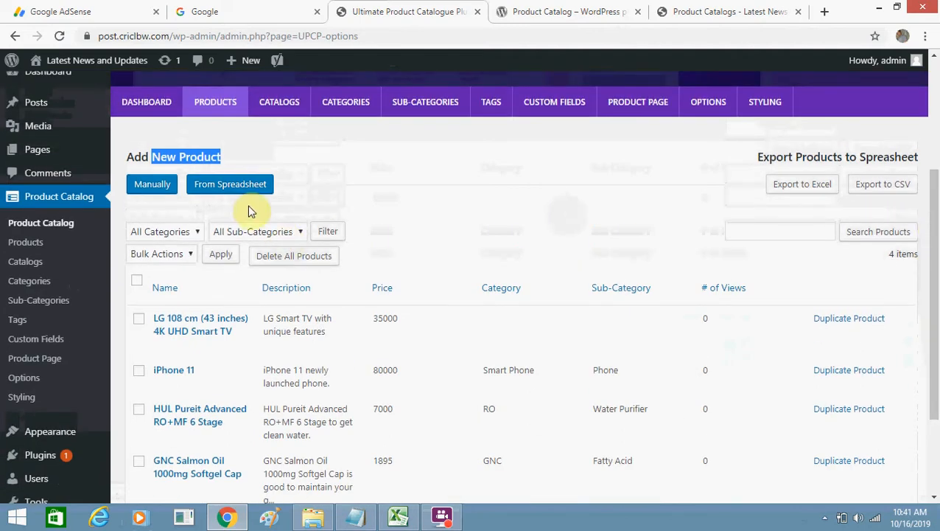
{"action": "left_click", "coordinate": [240, 185]}
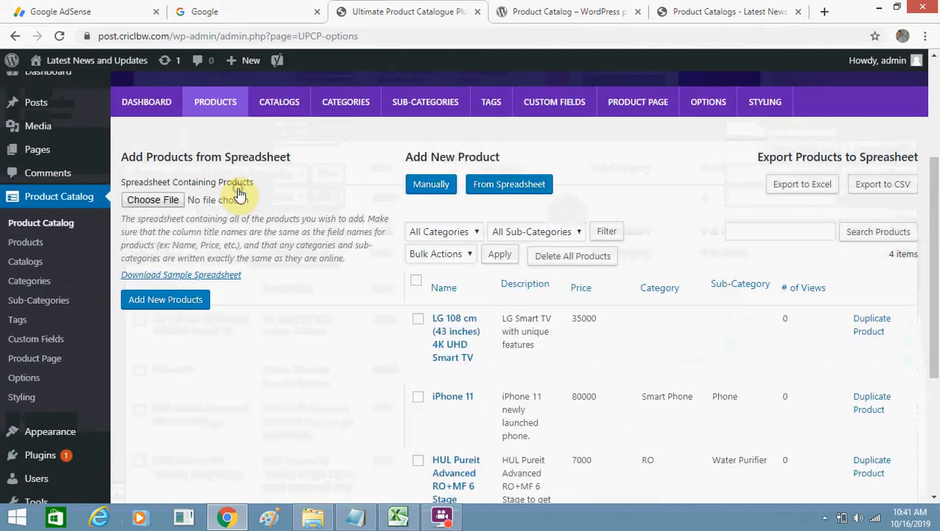
- Download the sample product import spreadsheet and open it in Excel
{"action": "left_click", "coordinate": [188, 275]}
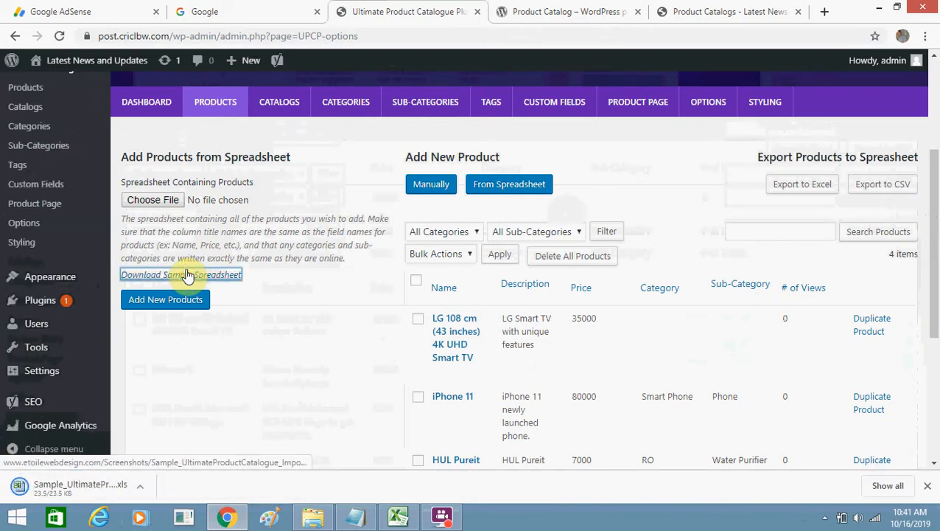
{"action": "left_click", "coordinate": [131, 495]}
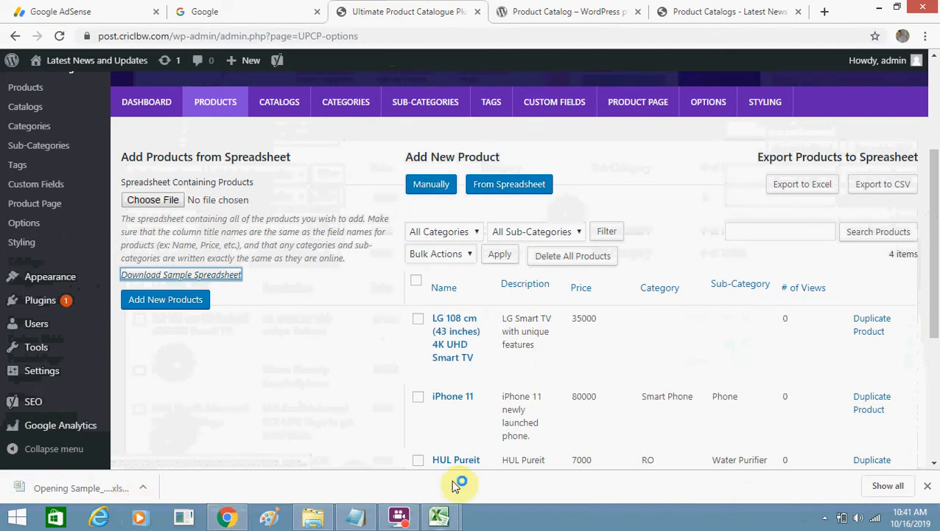
{"action": "mouse_move", "coordinate": [443, 520]}
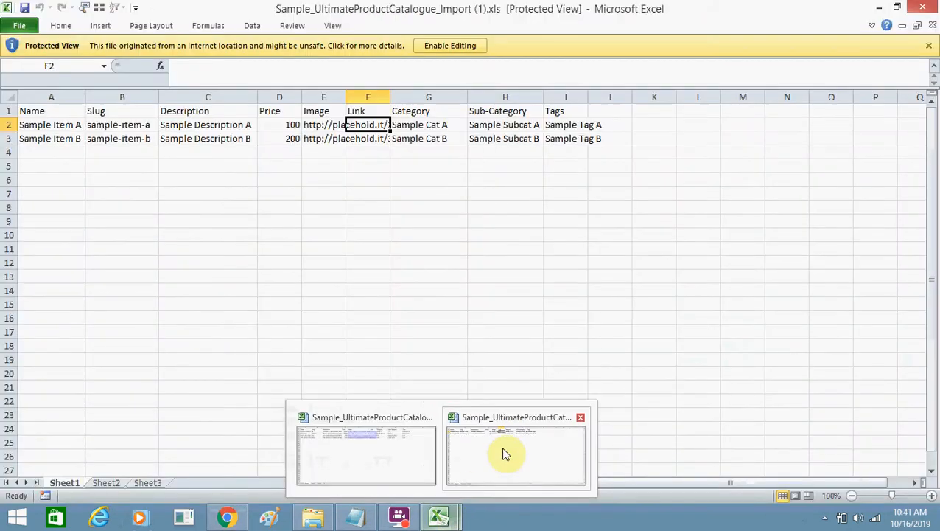
{"action": "left_click", "coordinate": [501, 449]}
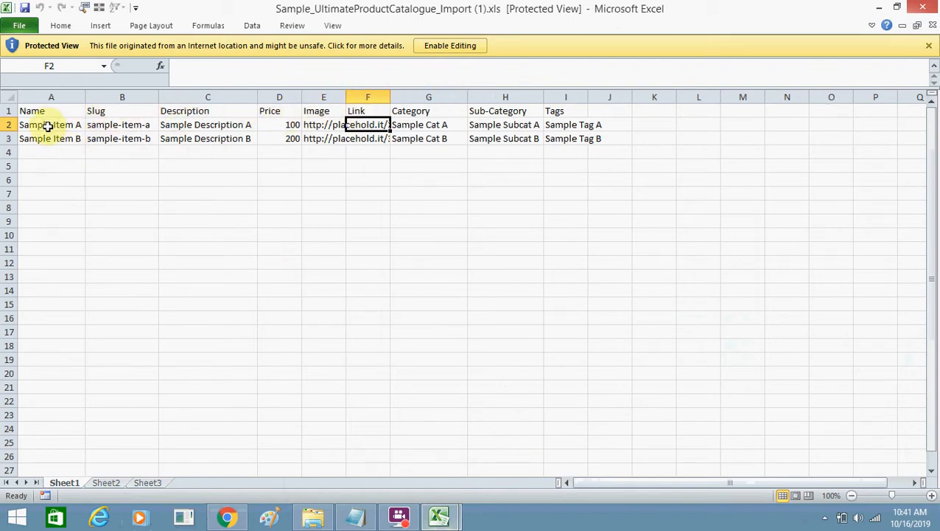
- Examine the sample item names and image link in the downloaded spreadsheet, and close the file
{"action": "left_click_drag", "start_coordinate": [47, 125], "coordinate": [49, 136]}
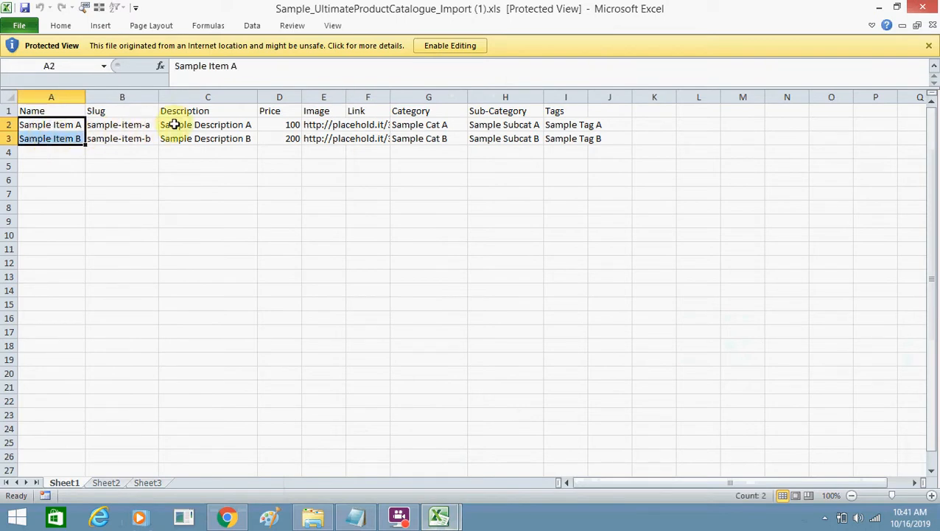
{"action": "left_click", "coordinate": [329, 125]}
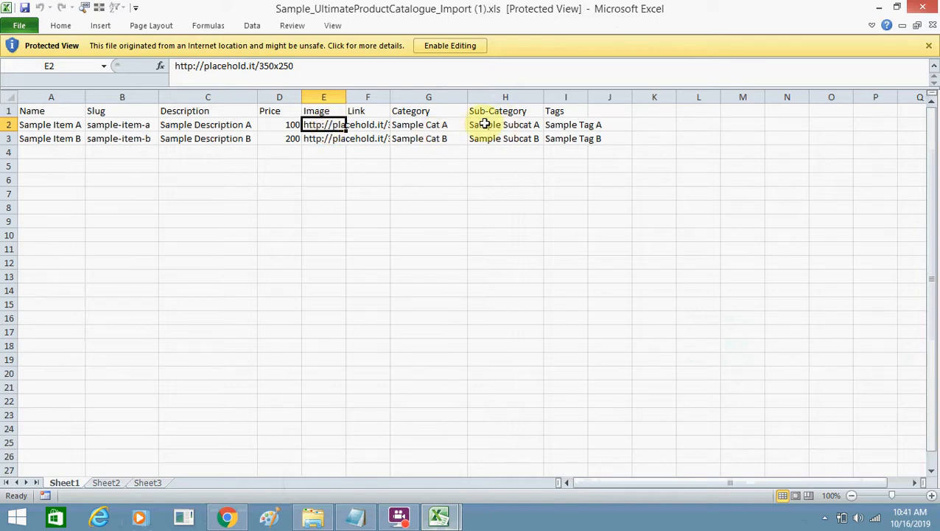
{"action": "left_click", "coordinate": [923, 7]}
- Review the filled-in product rows in Sample_UltimateProductCatalogue_Import.xls, from names to tags
{"action": "left_click_drag", "start_coordinate": [292, 292], "coordinate": [30, 205]}
{"action": "left_click", "coordinate": [60, 228]}
{"action": "left_click_drag", "start_coordinate": [47, 160], "coordinate": [59, 212]}
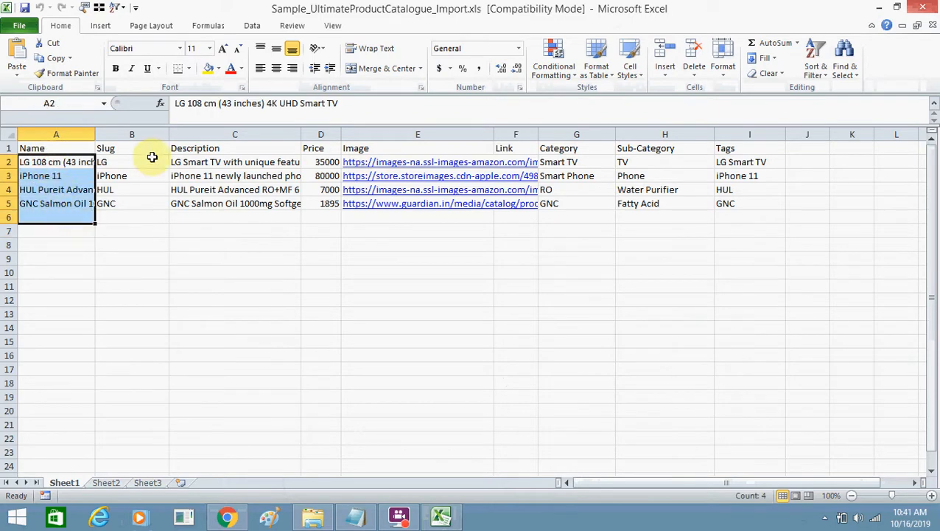
{"action": "left_click_drag", "start_coordinate": [151, 176], "coordinate": [794, 202]}
{"action": "left_click", "coordinate": [794, 201]}
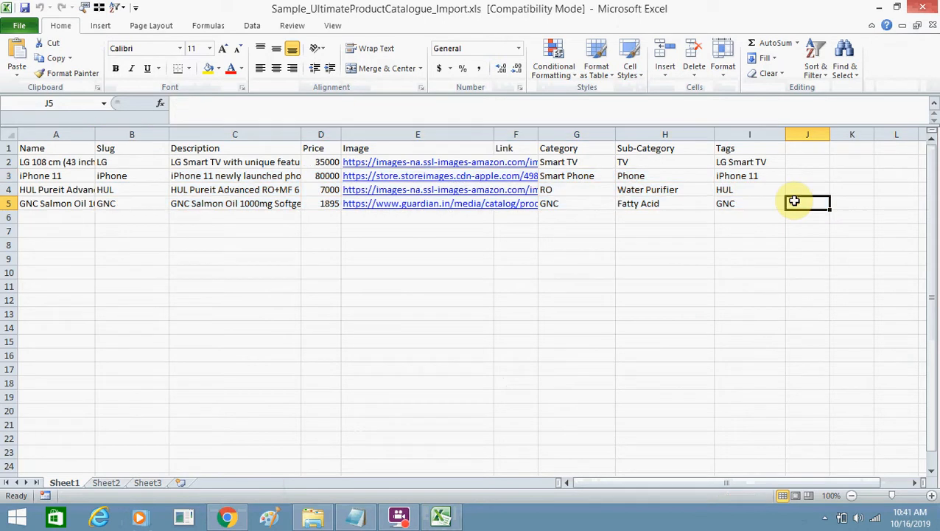
- Back in Chrome, choose Sample_UltimateProductCatalogue_Import.xls from the work m folder as the spreadsheet containing the products
{"action": "left_click", "coordinate": [247, 517]}
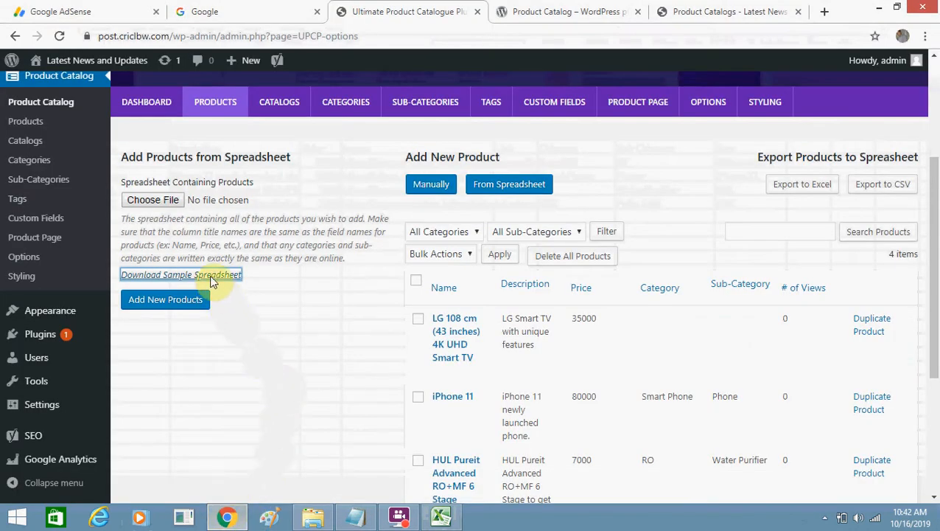
{"action": "left_click", "coordinate": [174, 205]}
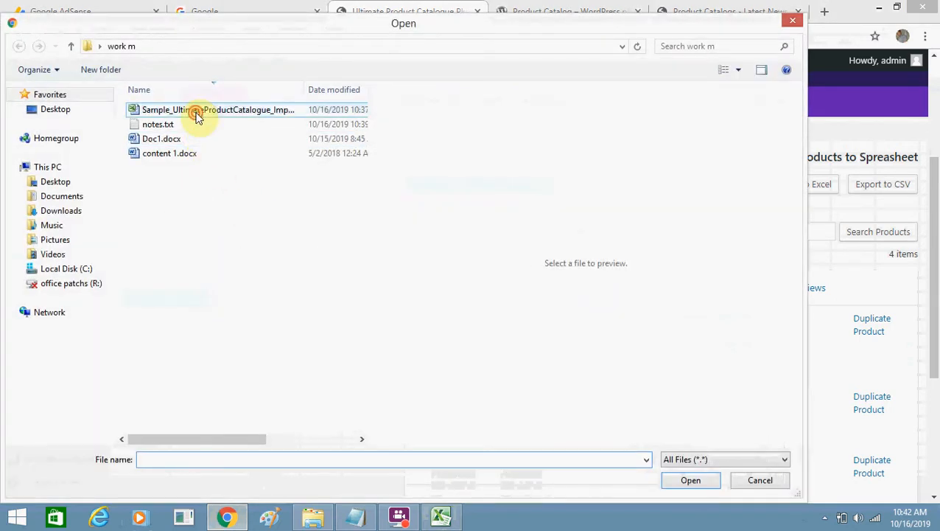
{"action": "double_click", "coordinate": [198, 118]}
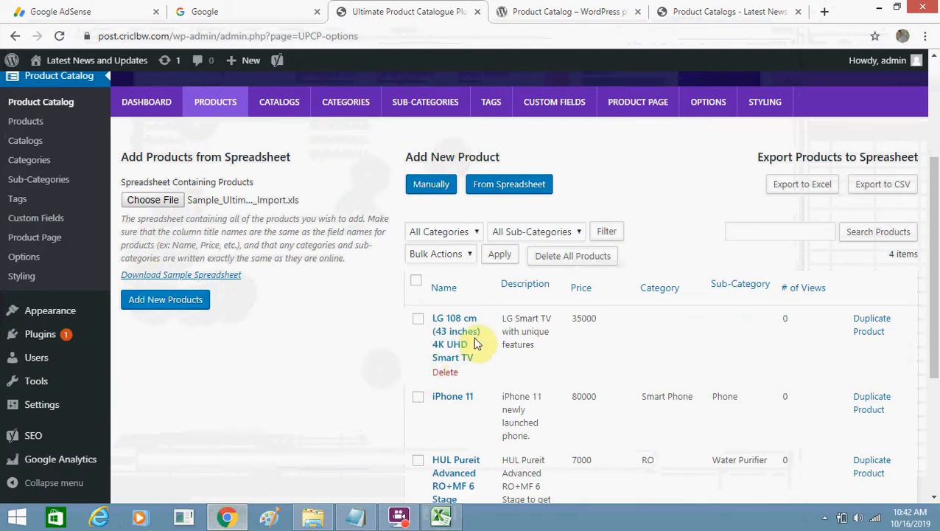
- Look over the product list beside the spreadsheet import form, from the LG Smart TV to GNC Salmon Oil
{"action": "left_click_drag", "start_coordinate": [933, 175], "coordinate": [934, 277]}
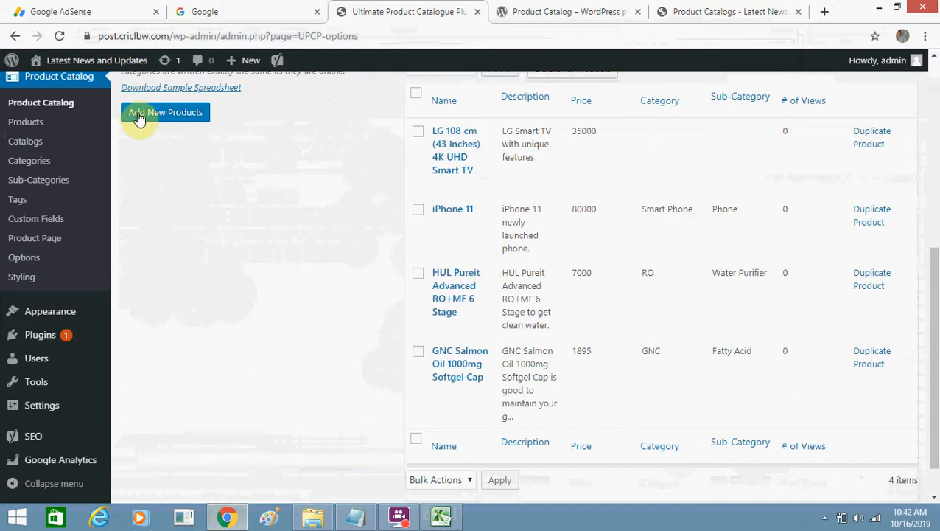
{"action": "left_click", "coordinate": [934, 159]}
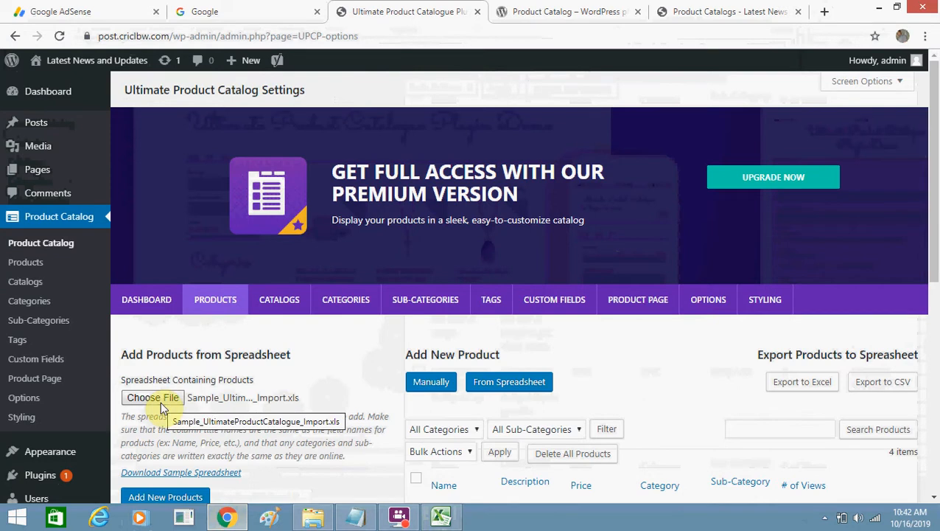
{"action": "scroll", "coordinate": [933, 252], "scroll_direction": "down", "scroll_amount": 1}
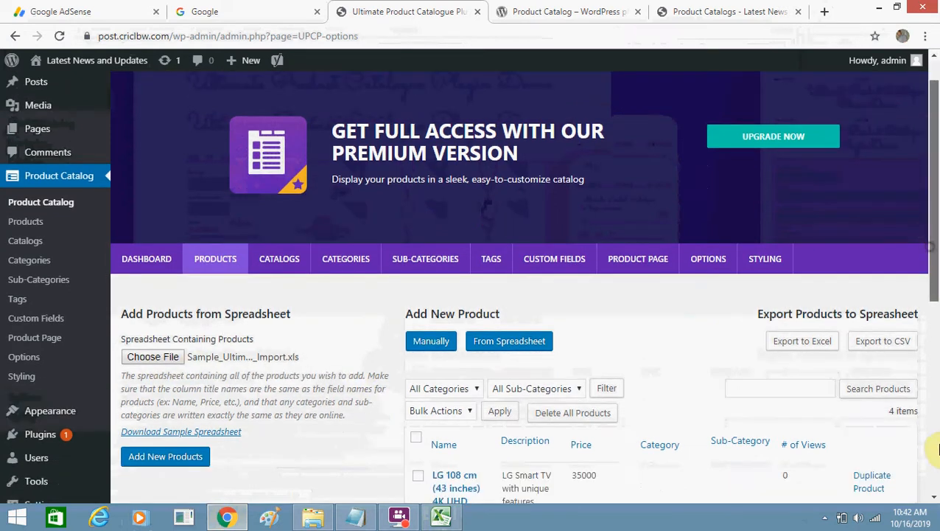
{"action": "left_click", "coordinate": [934, 440]}
{"action": "left_click_drag", "start_coordinate": [936, 447], "coordinate": [934, 308]}
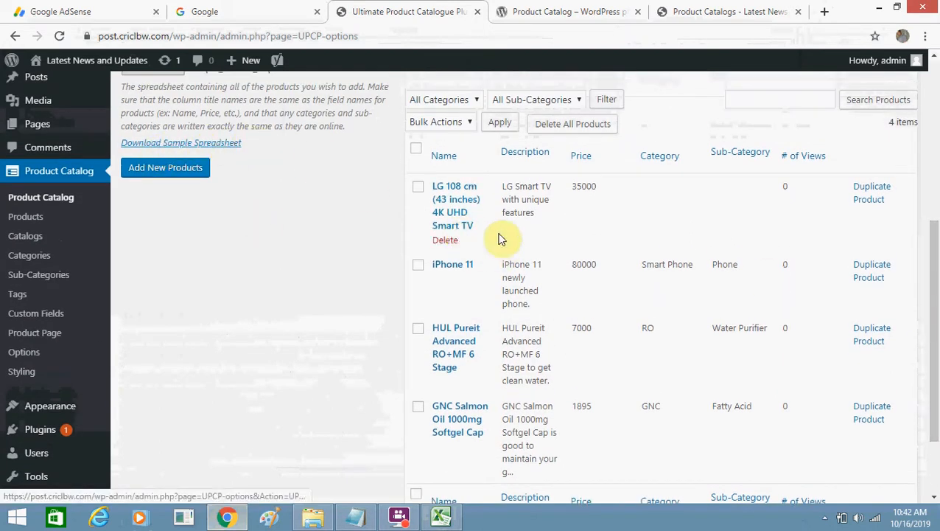
- Open the LG 108 cm Smart TV product and review its description, slug, prices, image, categories and display status
{"action": "left_click", "coordinate": [442, 202]}
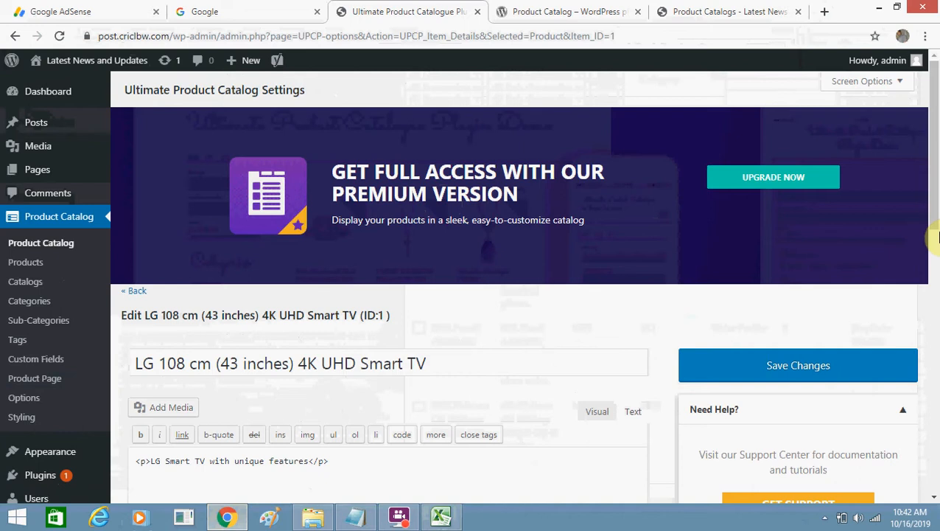
{"action": "left_click", "coordinate": [935, 235]}
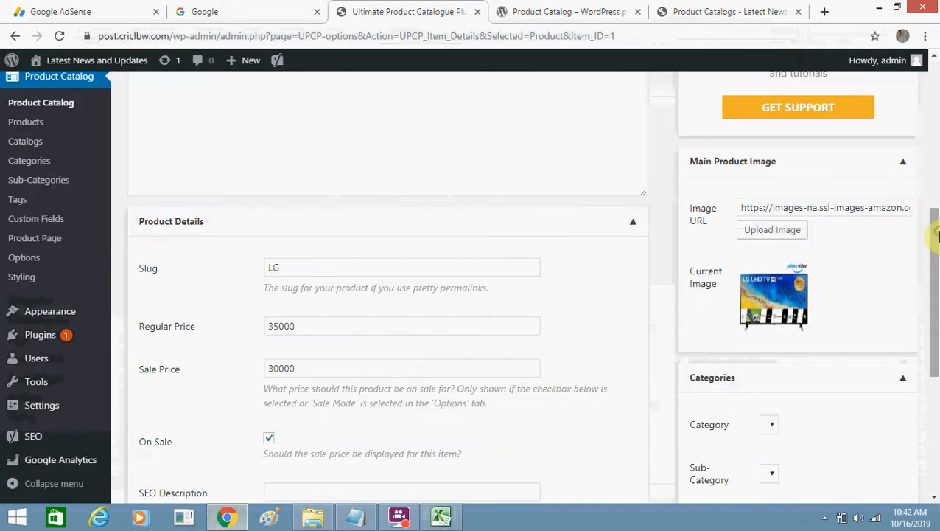
{"action": "left_click_drag", "start_coordinate": [936, 236], "coordinate": [936, 245]}
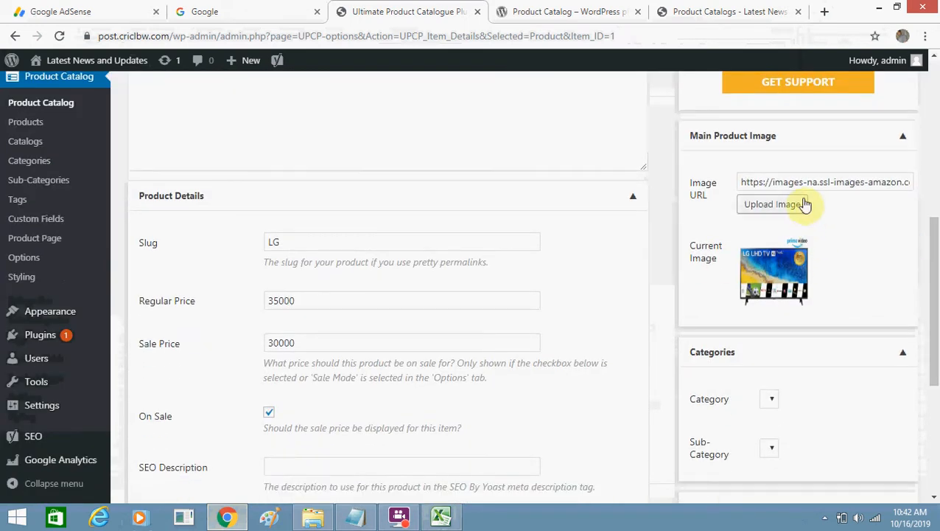
{"action": "left_click_drag", "start_coordinate": [936, 309], "coordinate": [938, 371]}
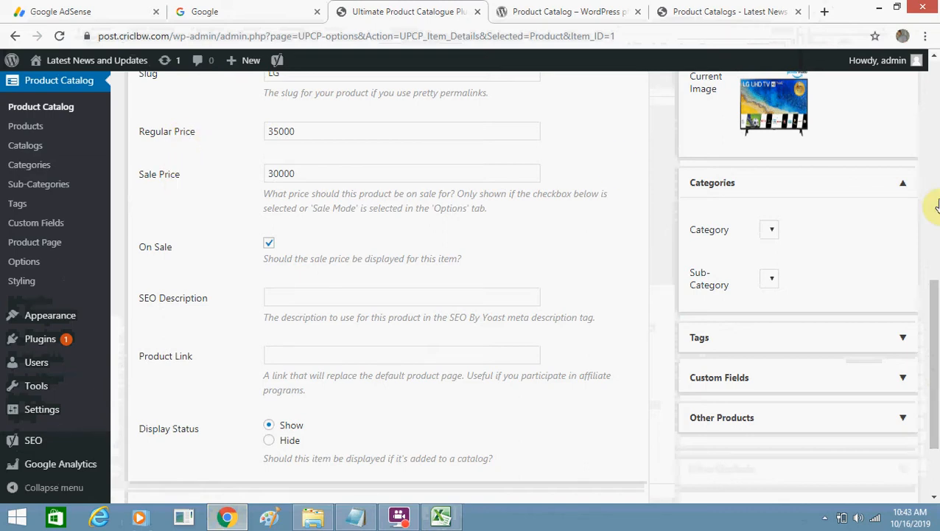
{"action": "left_click", "coordinate": [935, 214]}
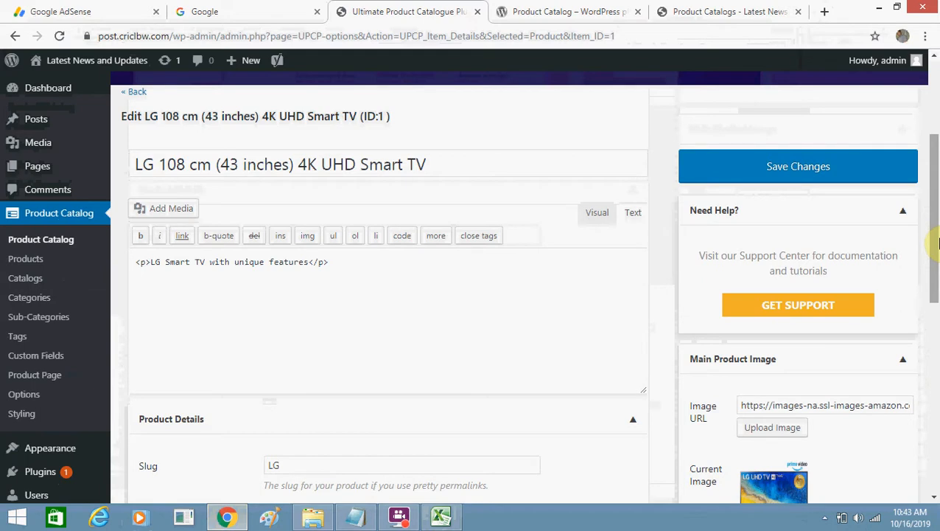
{"action": "left_click_drag", "start_coordinate": [938, 243], "coordinate": [315, 293]}
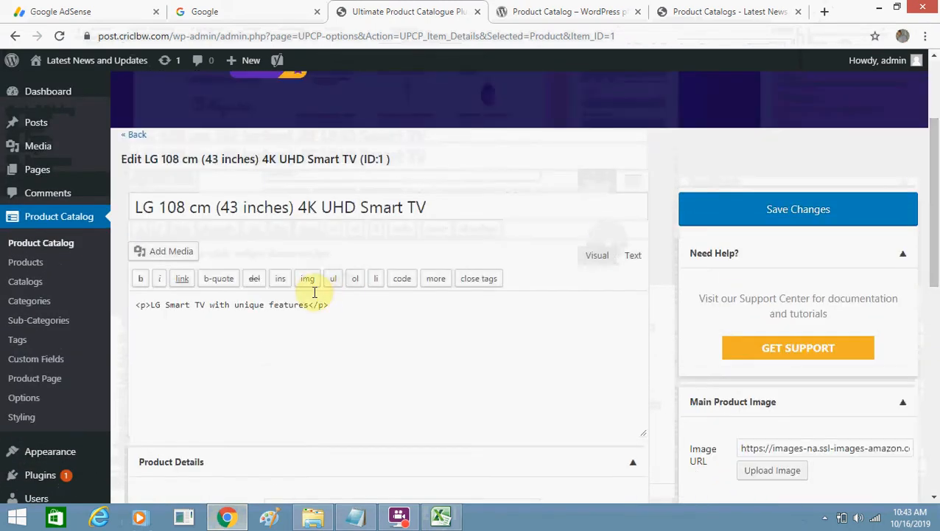
- Look over the plugin's product list, the categories page and the existing catalogs with their shortcodes
{"action": "left_click", "coordinate": [44, 248]}
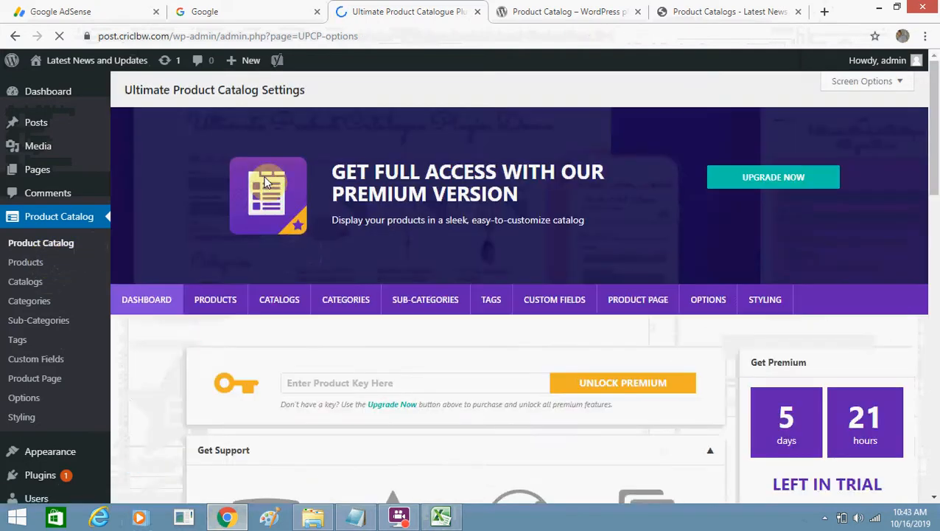
{"action": "left_click", "coordinate": [229, 309]}
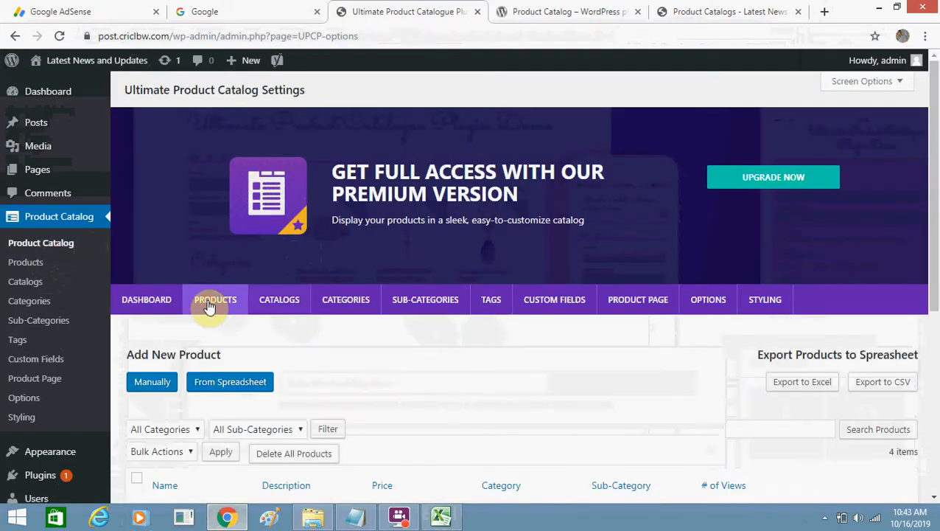
{"action": "left_click_drag", "start_coordinate": [935, 243], "coordinate": [934, 342]}
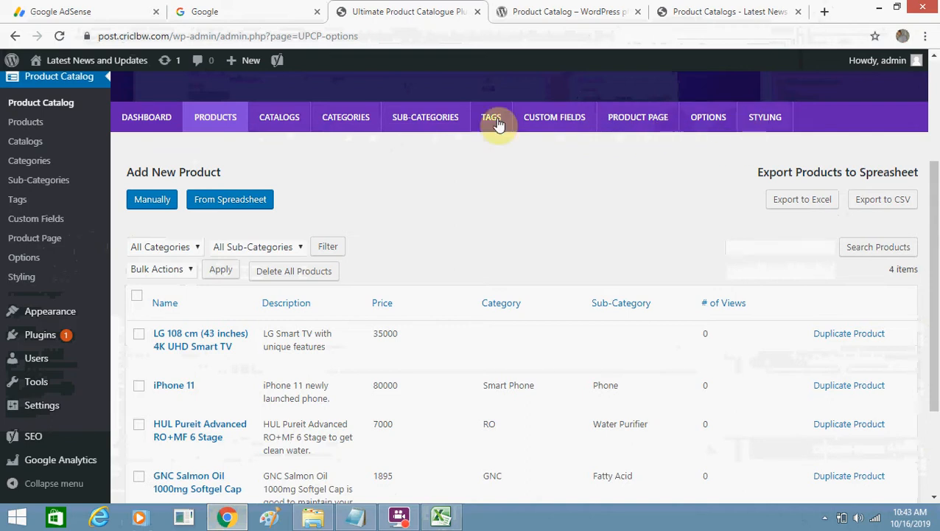
{"action": "left_click", "coordinate": [328, 125]}
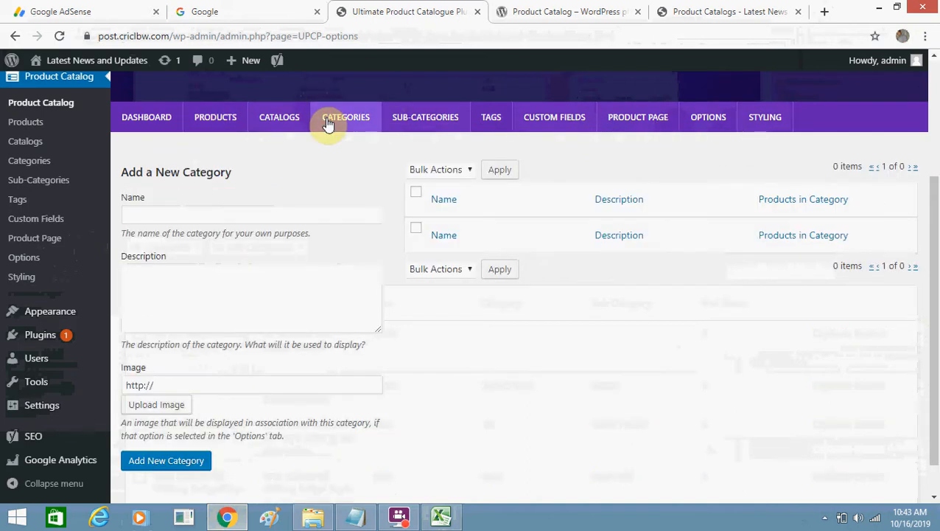
{"action": "left_click", "coordinate": [281, 124]}
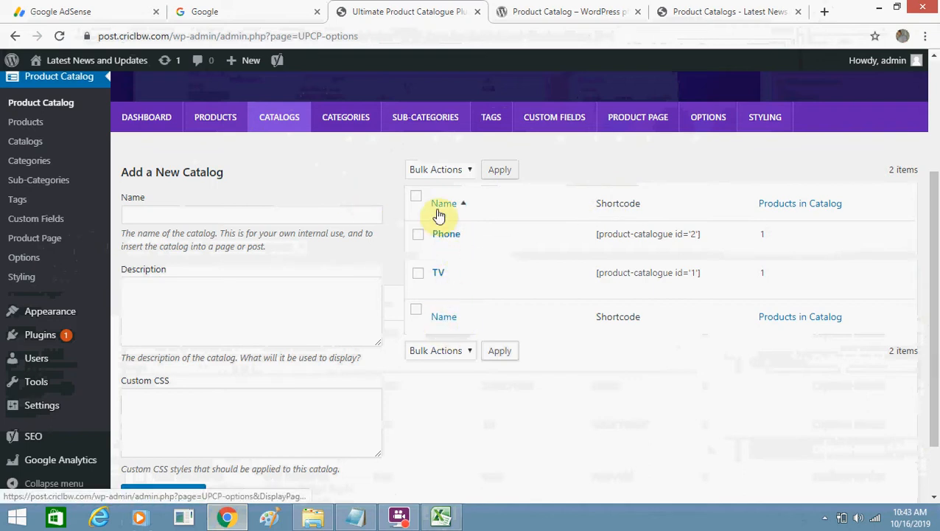
{"action": "mouse_move", "coordinate": [456, 241]}
- In Excel, check the full names of the GNC Salmon Oil and HUL Pureit products in the import spreadsheet
{"action": "left_click", "coordinate": [441, 518]}
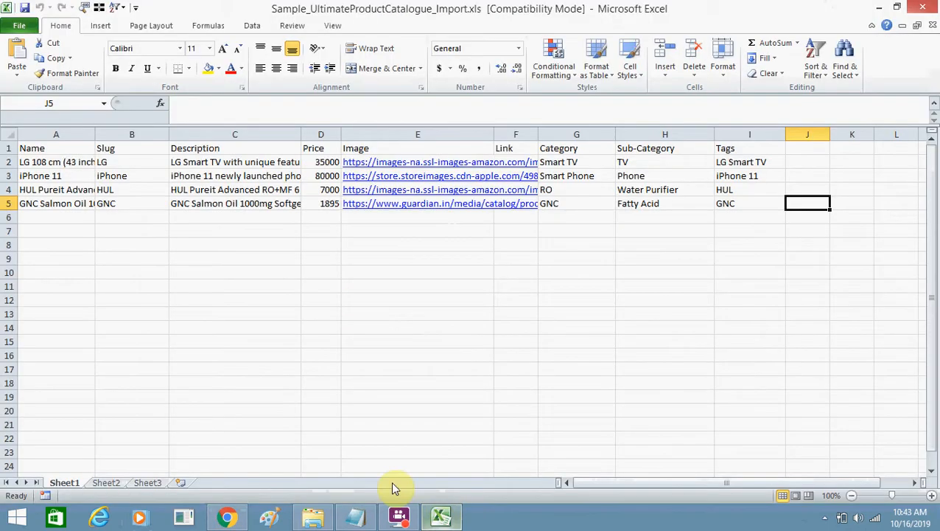
{"action": "left_click", "coordinate": [52, 207]}
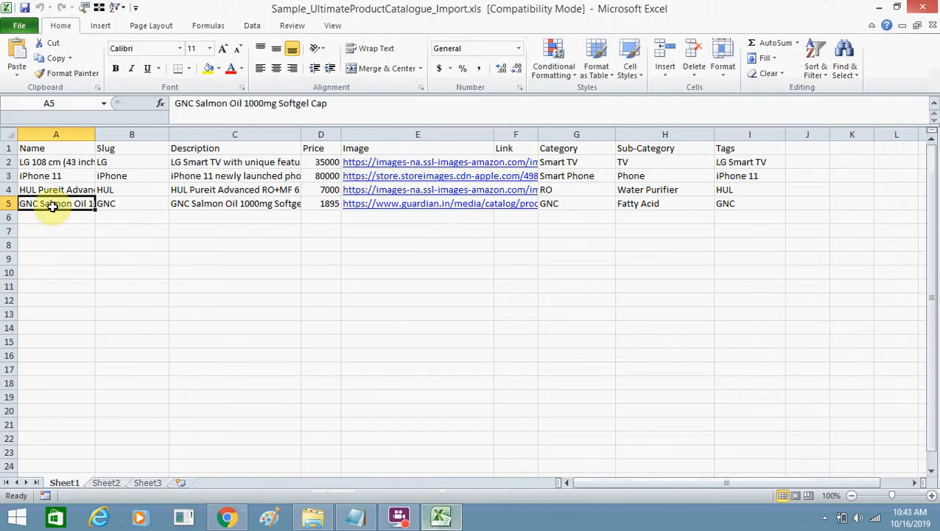
{"action": "left_click", "coordinate": [33, 189]}
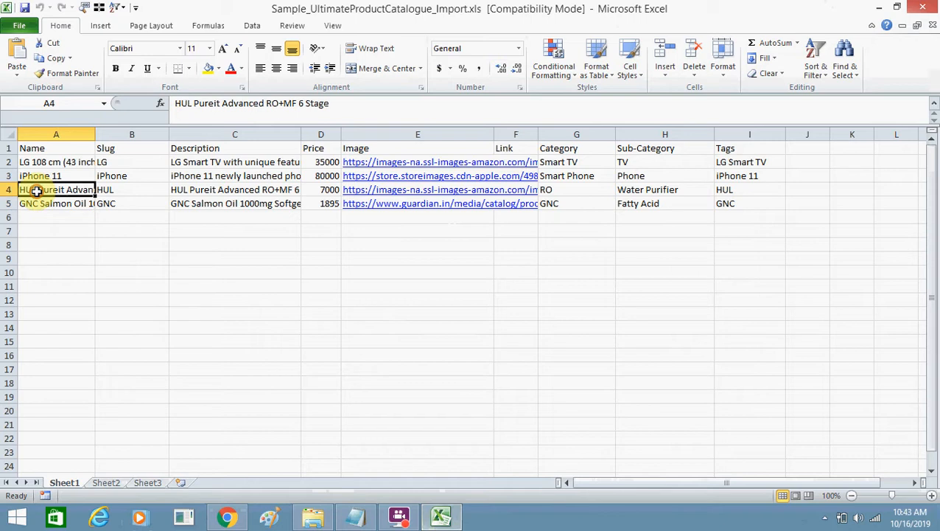
{"action": "double_click", "coordinate": [181, 105]}
{"action": "left_click", "coordinate": [263, 249]}
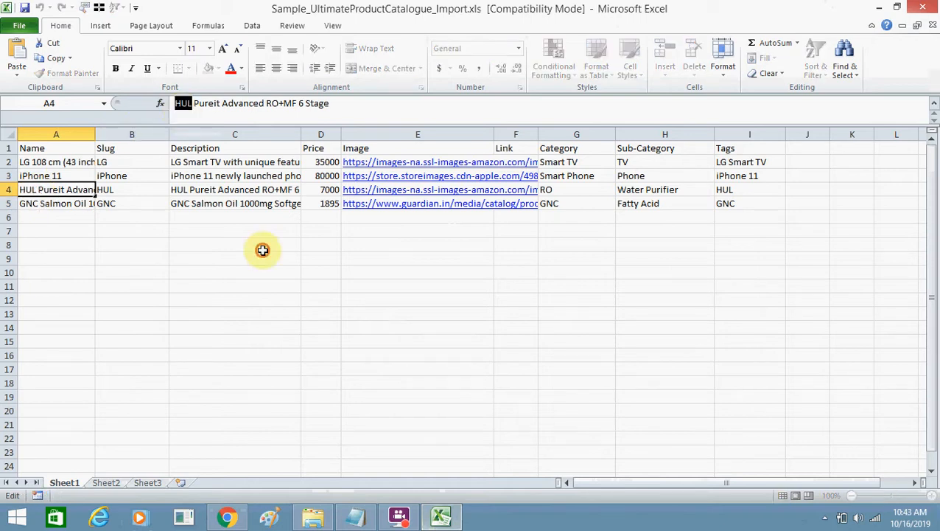
- Back in Chrome, add a new catalog named Water Purifier with the description "Find best water purifers."
{"action": "key", "text": "alt+Tab"}
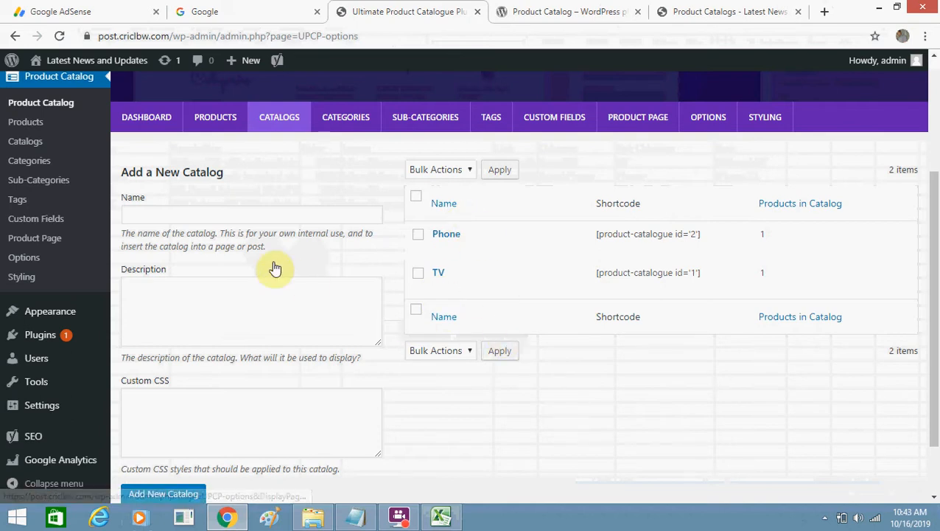
{"action": "left_click", "coordinate": [231, 219]}
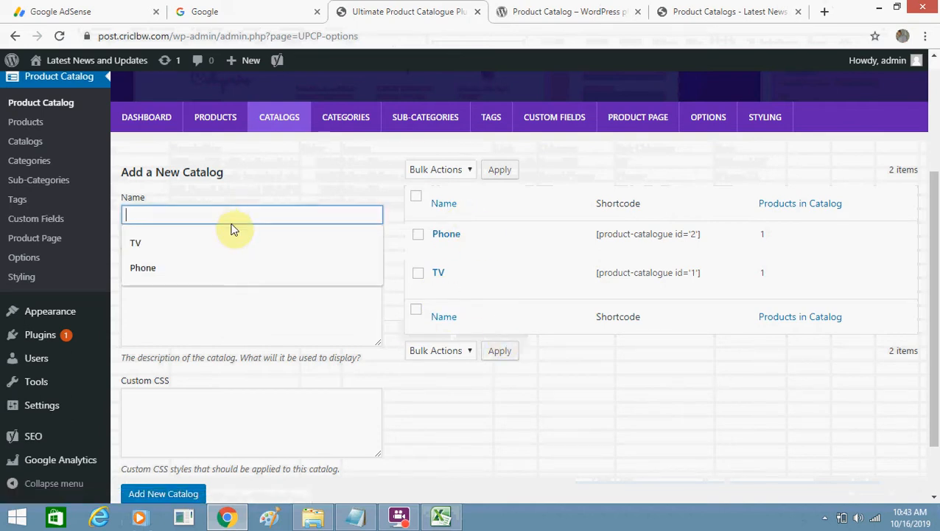
{"action": "type", "text": "Water Purifier"}
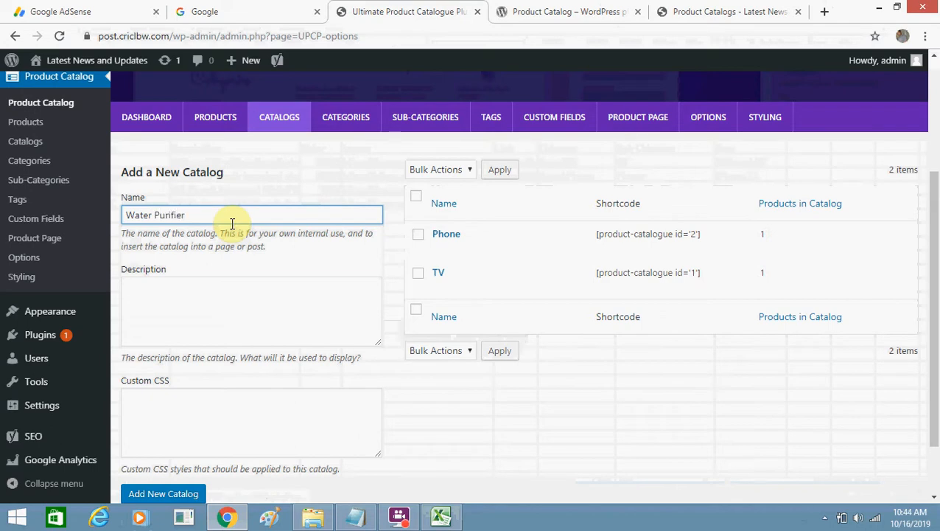
{"action": "key", "text": "Tab"}
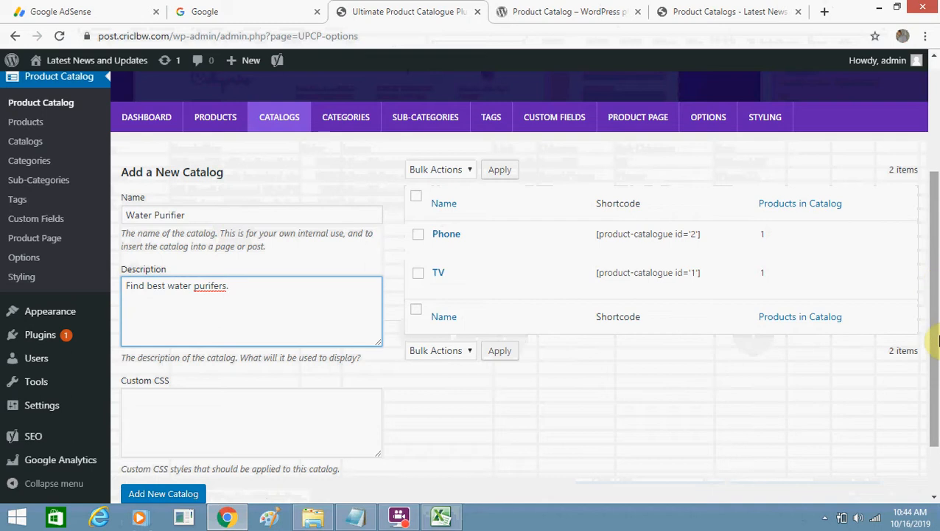
{"action": "left_click", "coordinate": [192, 492]}
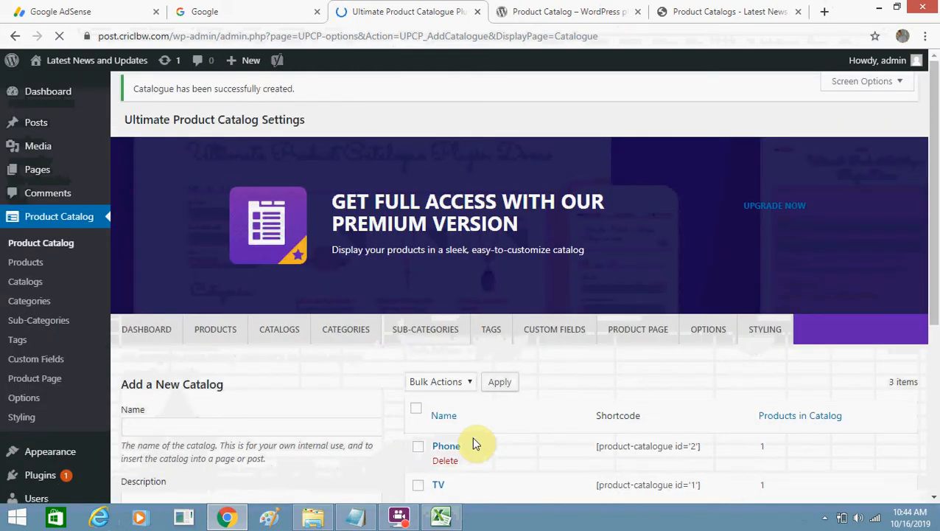
- Open the Water Purifier catalog for editing and add the HUL Pureit Advanced RO+MF 6 Stage product to it
{"action": "left_click_drag", "start_coordinate": [930, 305], "coordinate": [934, 409]}
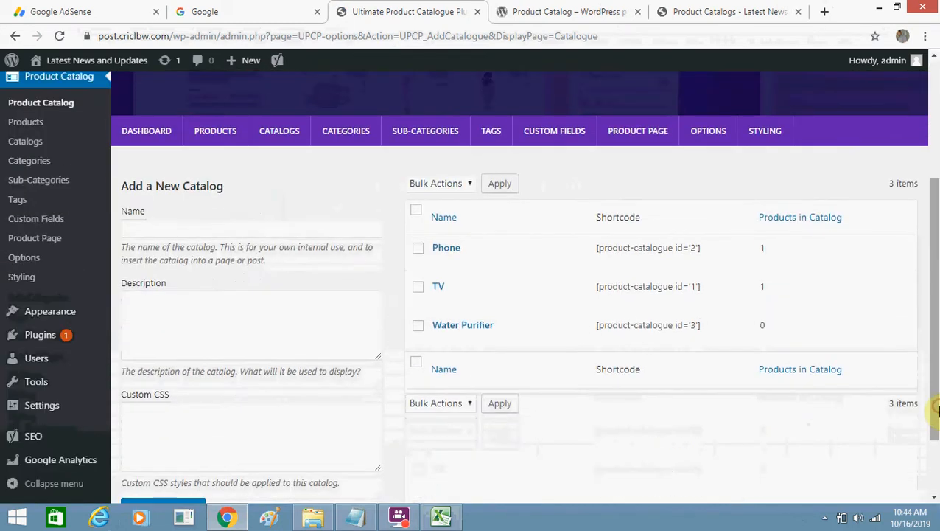
{"action": "left_click", "coordinate": [456, 328]}
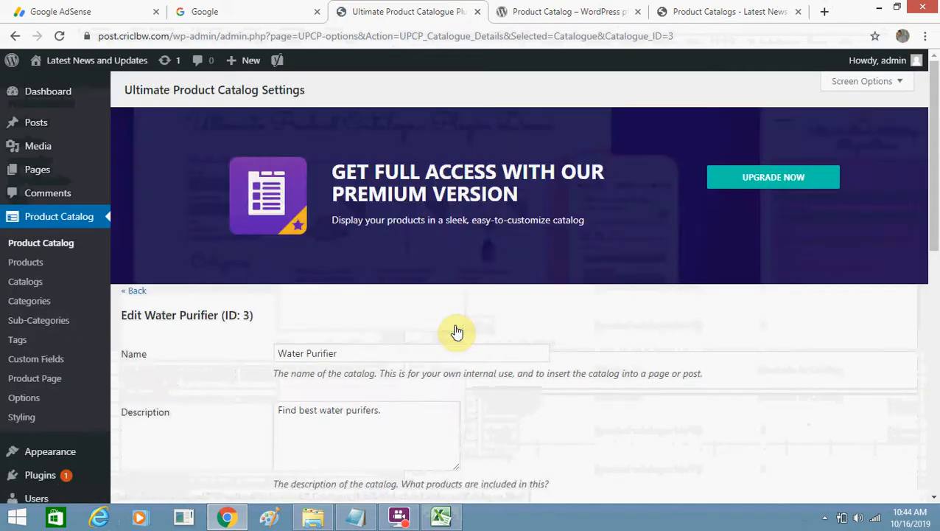
{"action": "left_click_drag", "start_coordinate": [932, 287], "coordinate": [933, 433]}
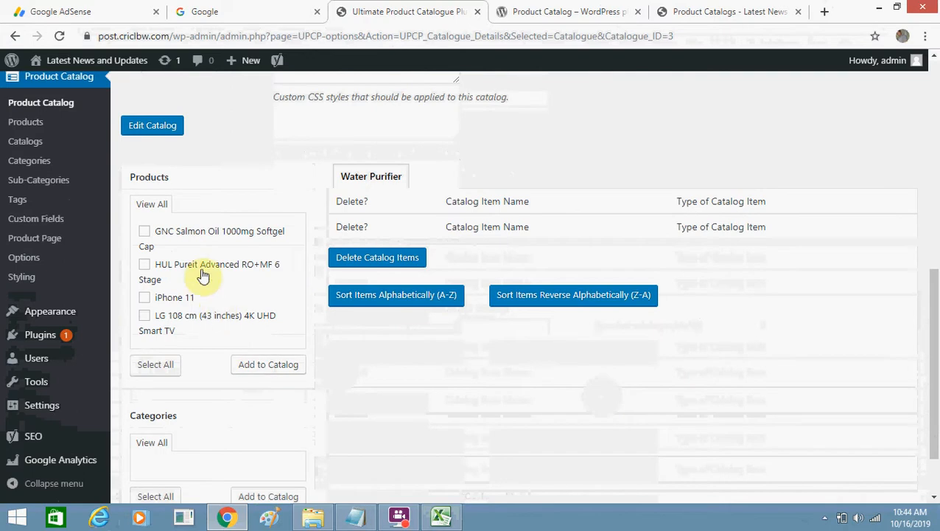
{"action": "left_click", "coordinate": [262, 369]}
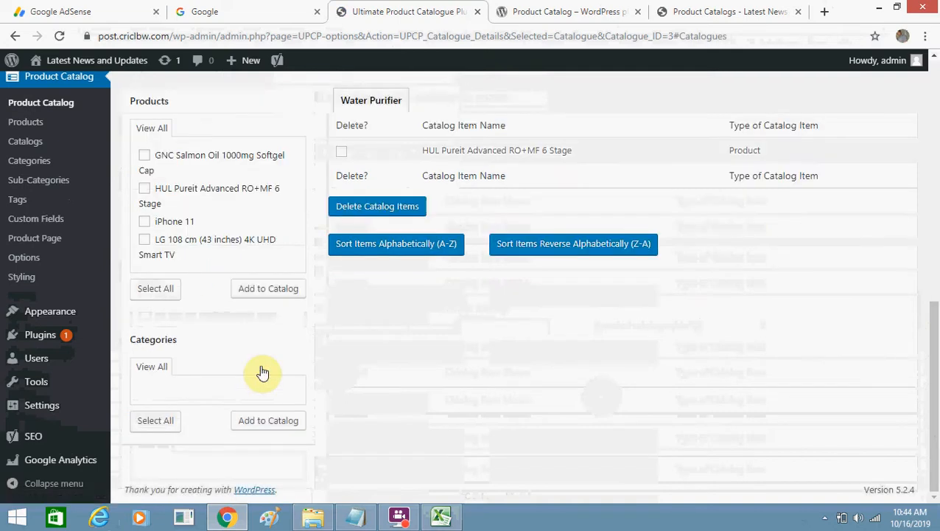
- Return to the list of catalogs and check the Water Purifier entry with its shortcode and product count
{"action": "left_click_drag", "start_coordinate": [933, 344], "coordinate": [932, 104]}
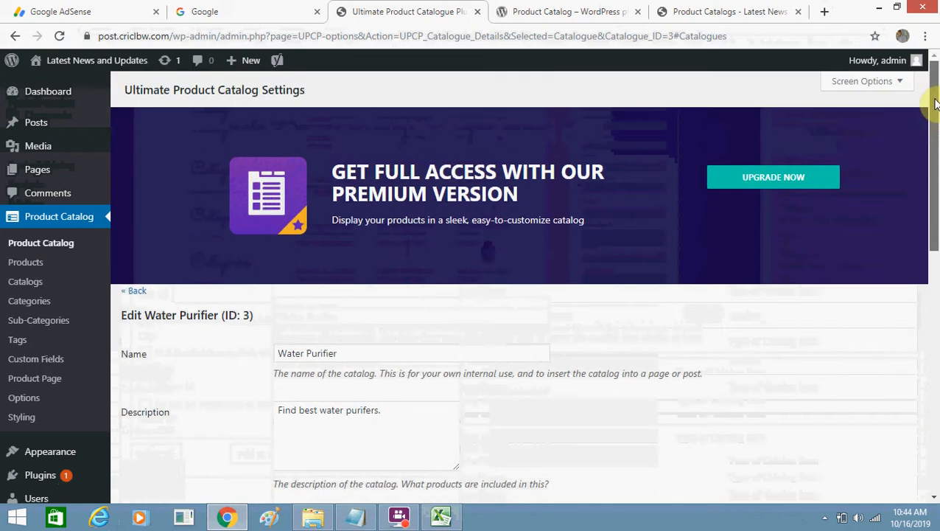
{"action": "left_click", "coordinate": [30, 282]}
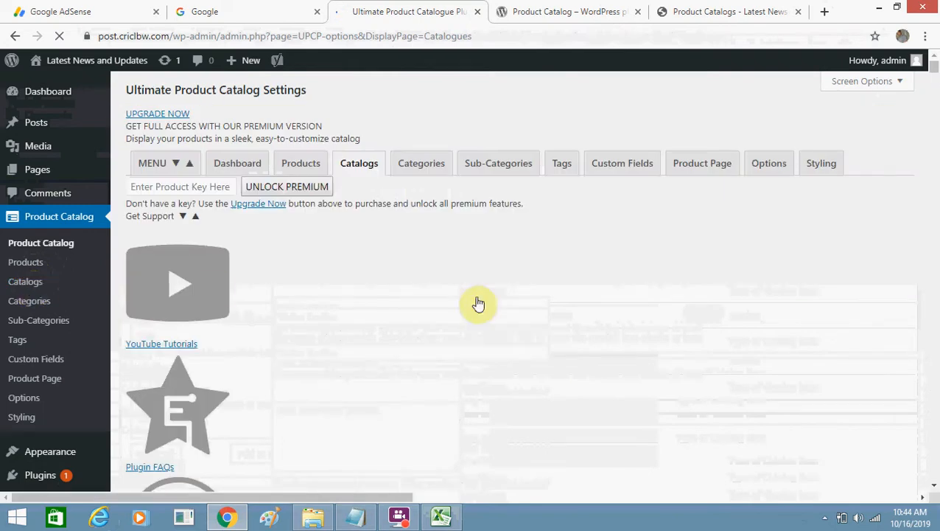
{"action": "scroll", "coordinate": [936, 301], "scroll_direction": "down", "scroll_amount": 2}
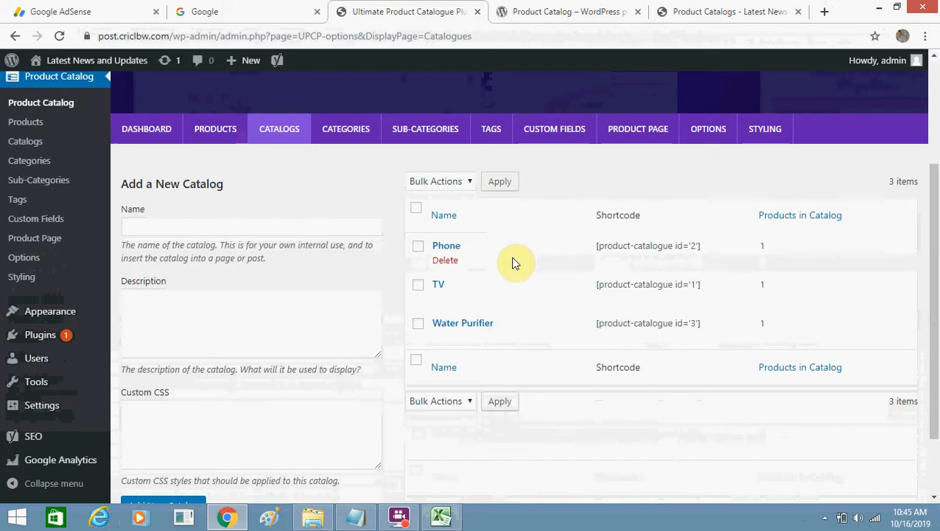
- In Excel, examine the full name of the GNC Salmon Oil product in the Name column
{"action": "left_click", "coordinate": [442, 518]}
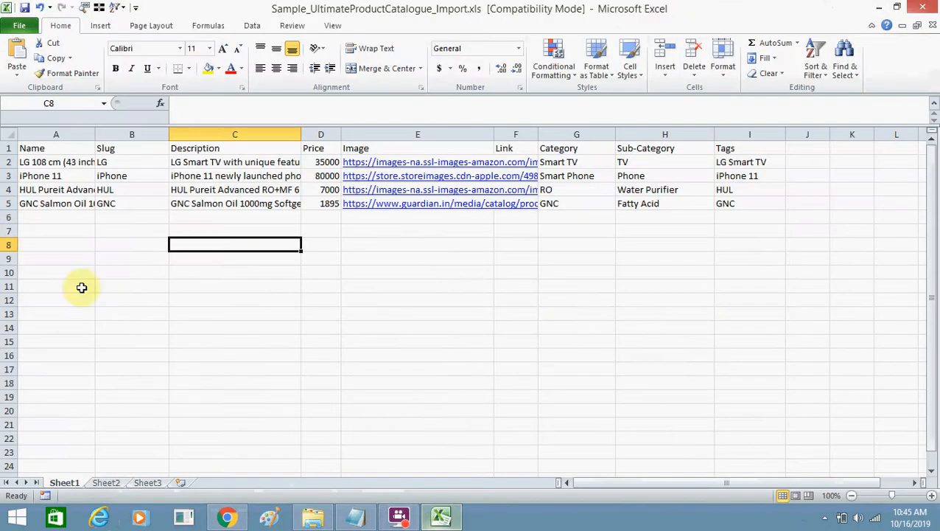
{"action": "left_click", "coordinate": [38, 204]}
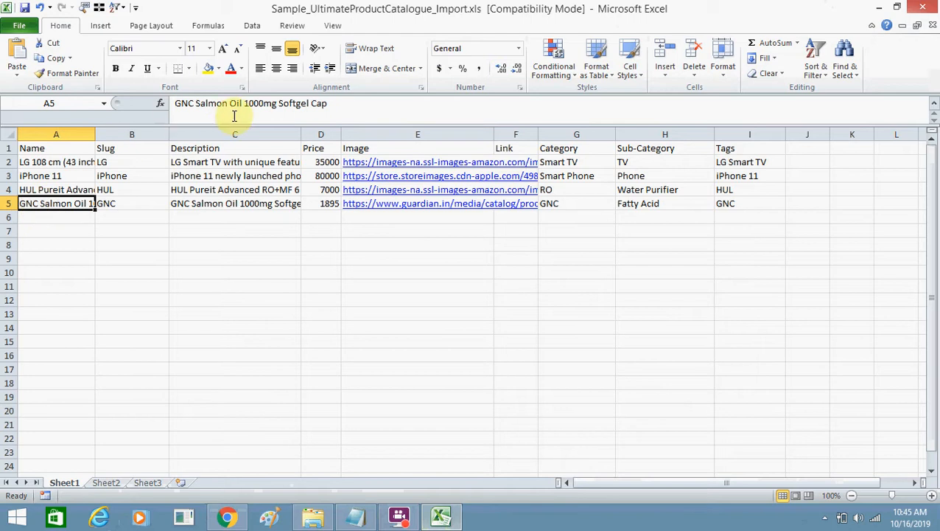
{"action": "left_click_drag", "start_coordinate": [330, 103], "coordinate": [246, 104]}
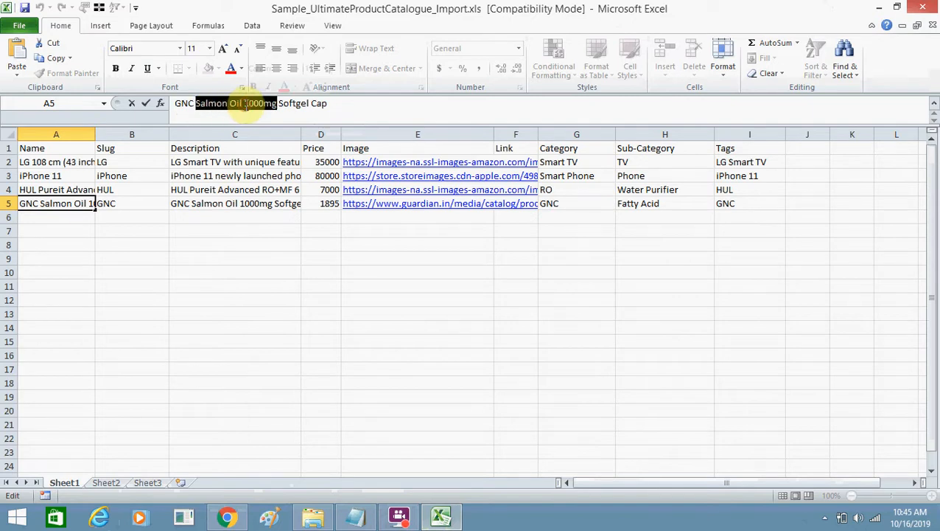
- Switch back to Chrome and add a new catalog named Health Product with the description "Find useful health products."
{"action": "key", "text": "alt+Tab"}
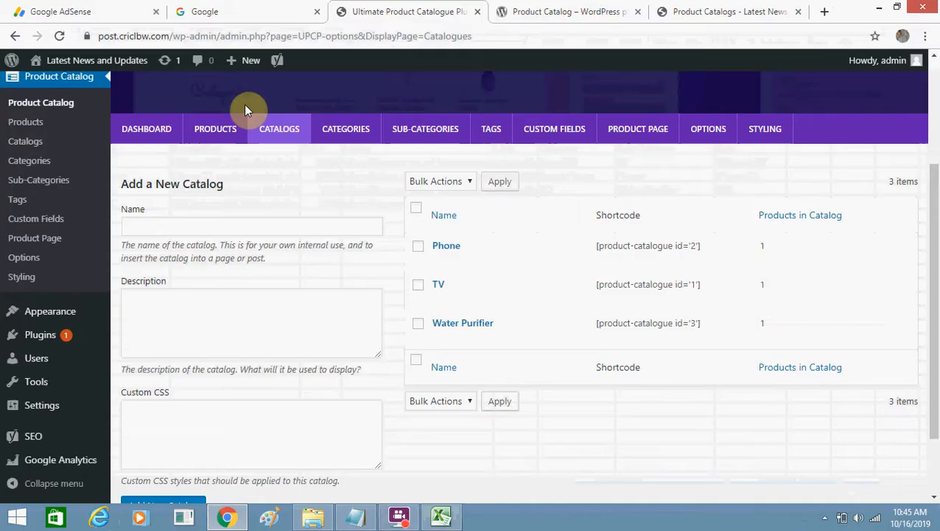
{"action": "left_click", "coordinate": [235, 227]}
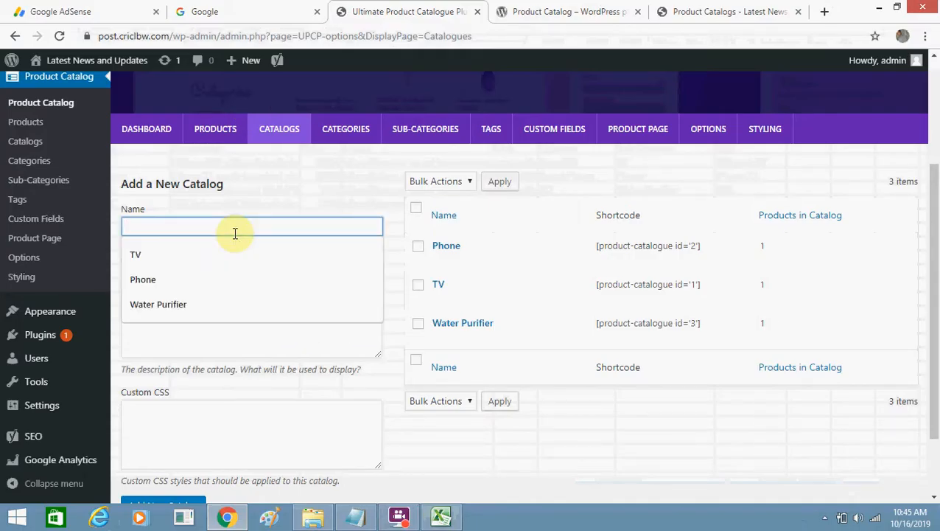
{"action": "type", "text": "Health Product"}
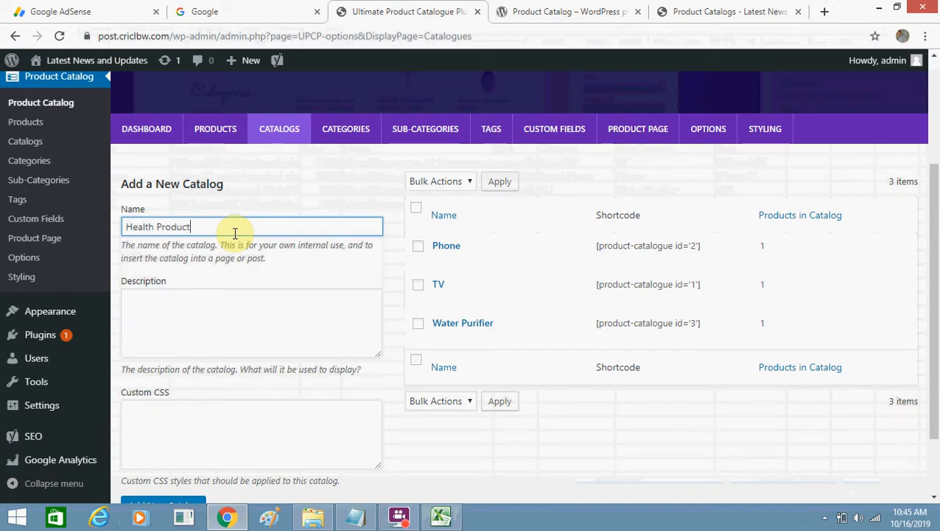
{"action": "key", "text": "Tab"}
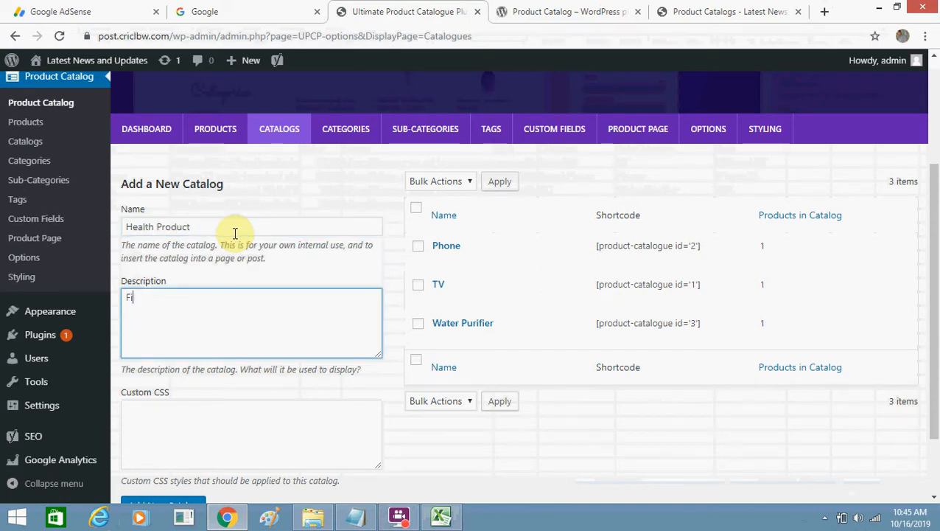
{"action": "type", "text": "Find so many"}
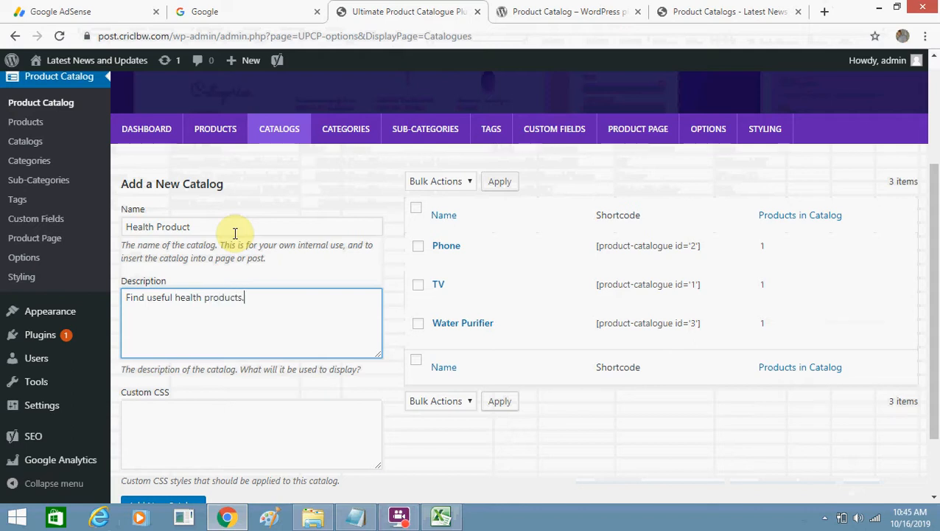
{"action": "left_click", "coordinate": [235, 233]}
{"action": "scroll", "coordinate": [235, 234], "scroll_direction": "down", "scroll_amount": 1}
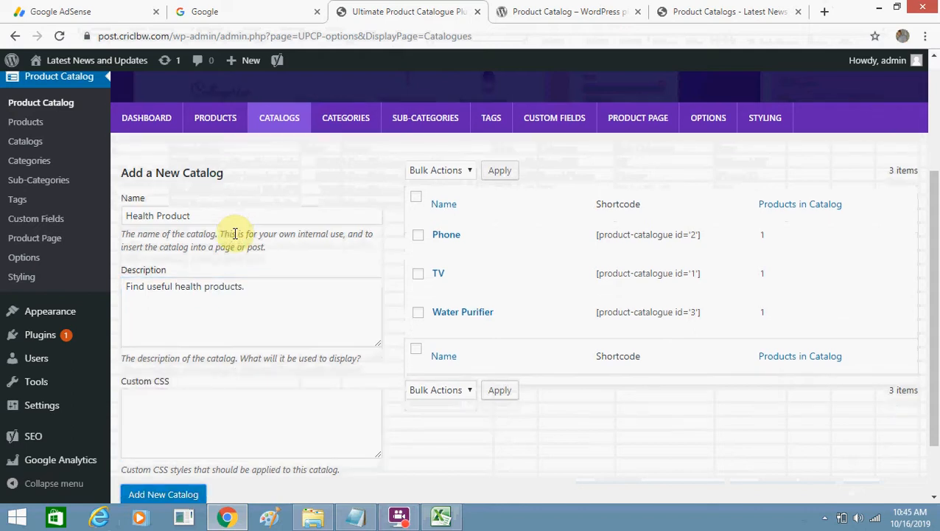
{"action": "left_click", "coordinate": [167, 495]}
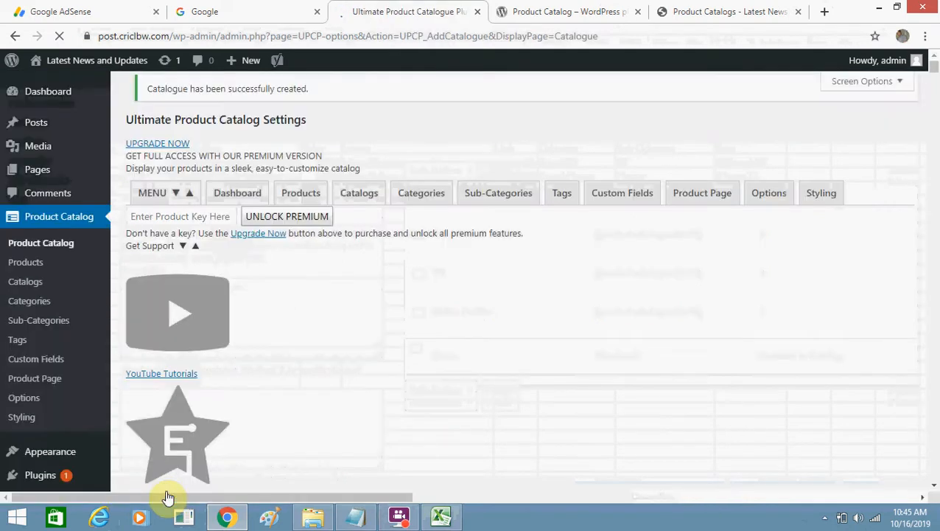
- Open the Health Product catalog for editing and add the GNC Salmon Oil 1000mg Softgel Cap product to it
{"action": "scroll", "coordinate": [934, 273], "scroll_direction": "down", "scroll_amount": 1}
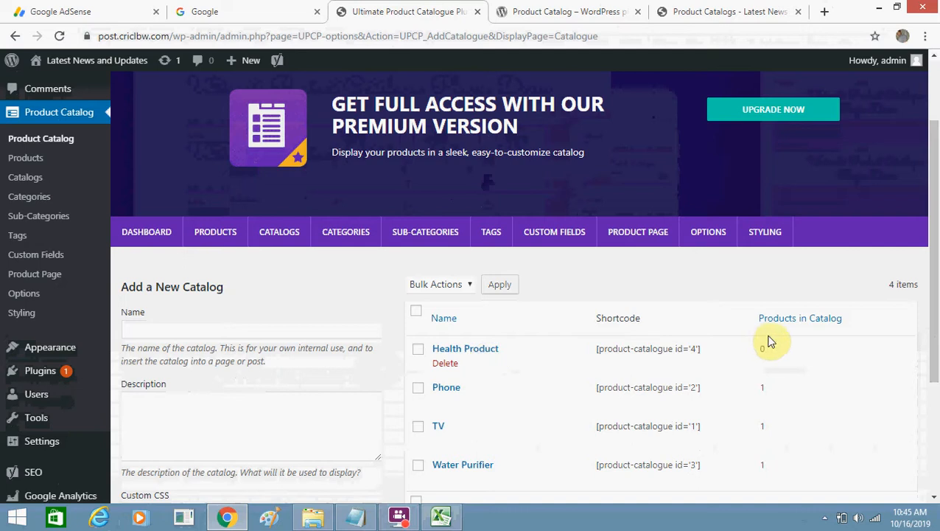
{"action": "scroll", "coordinate": [936, 295], "scroll_direction": "down", "scroll_amount": 1}
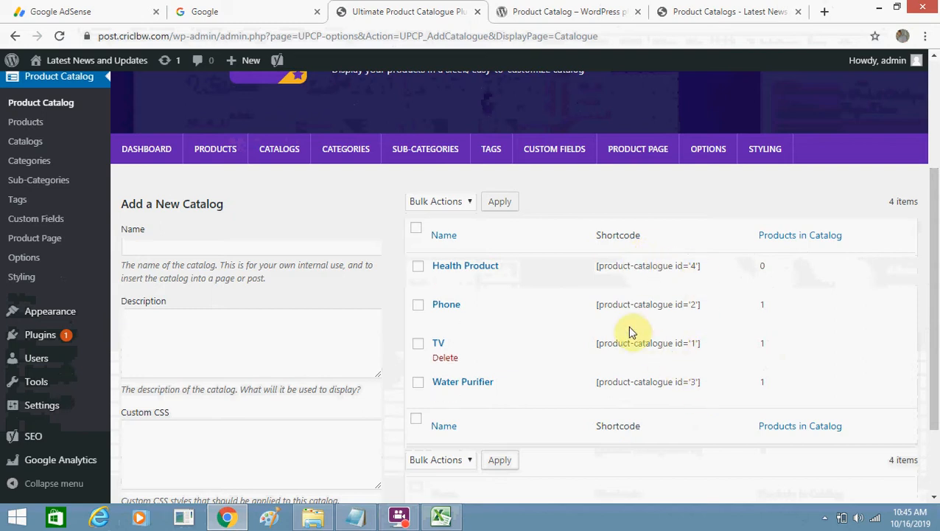
{"action": "left_click", "coordinate": [453, 271]}
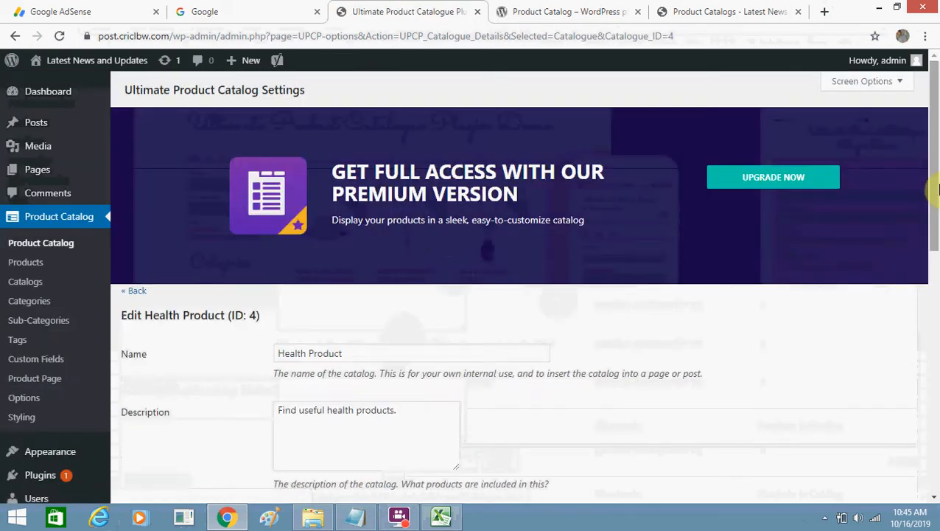
{"action": "left_click_drag", "start_coordinate": [937, 190], "coordinate": [931, 361]}
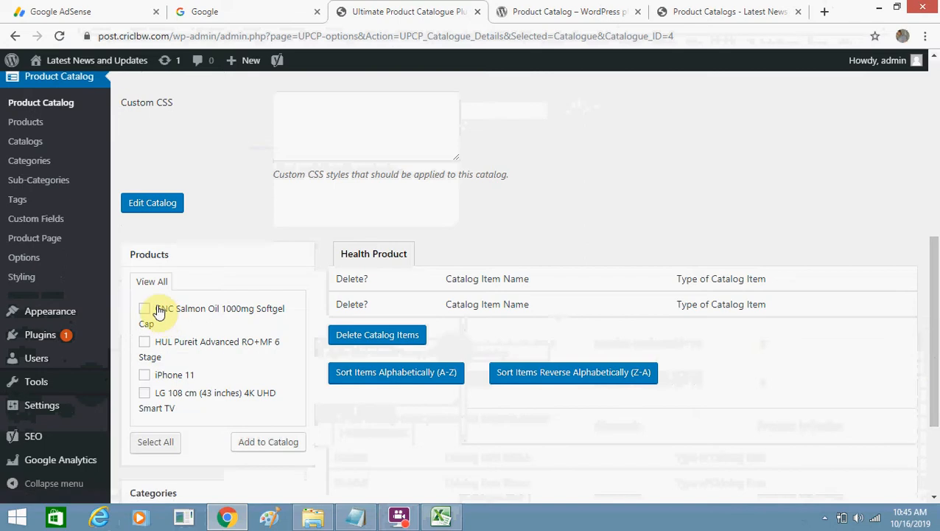
{"action": "left_click", "coordinate": [263, 443]}
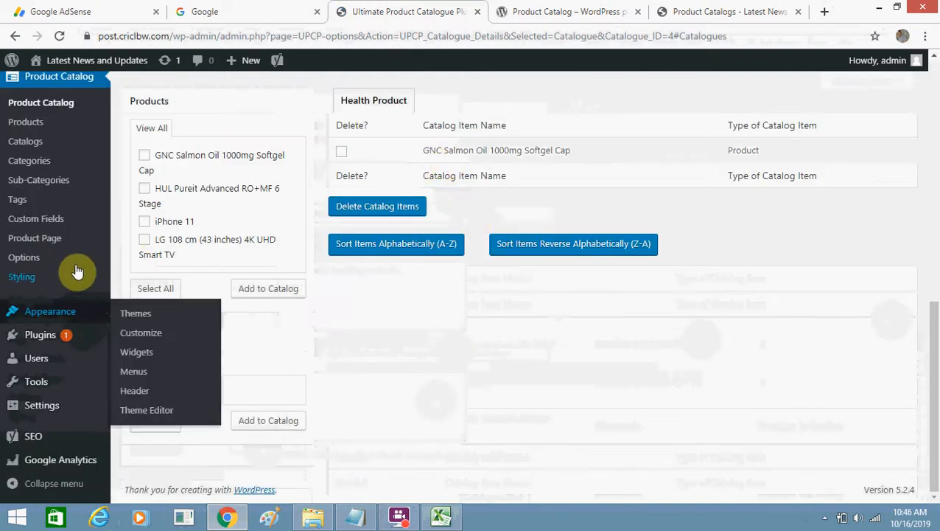
- Return to the list of catalogs and check the shortcode and product count of every catalog
{"action": "left_click", "coordinate": [26, 144]}
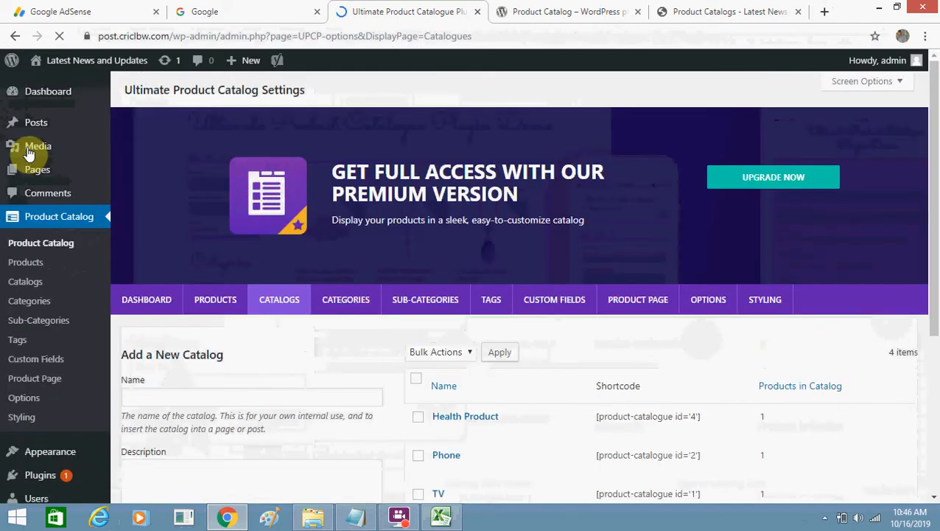
{"action": "left_click_drag", "start_coordinate": [935, 254], "coordinate": [936, 377]}
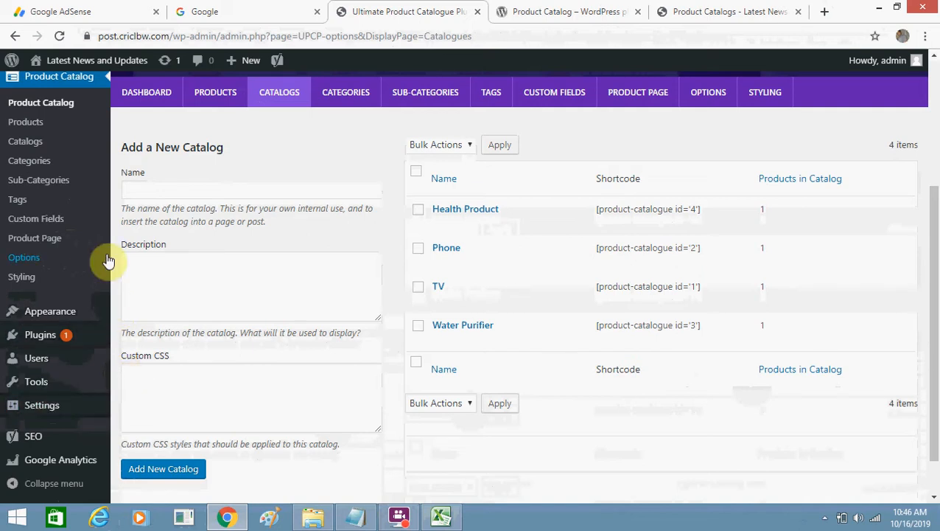
{"action": "left_click_drag", "start_coordinate": [935, 224], "coordinate": [935, 134]}
- Go to the site's list of pages and open the Product Catalogs page for editing
{"action": "mouse_move", "coordinate": [25, 171]}
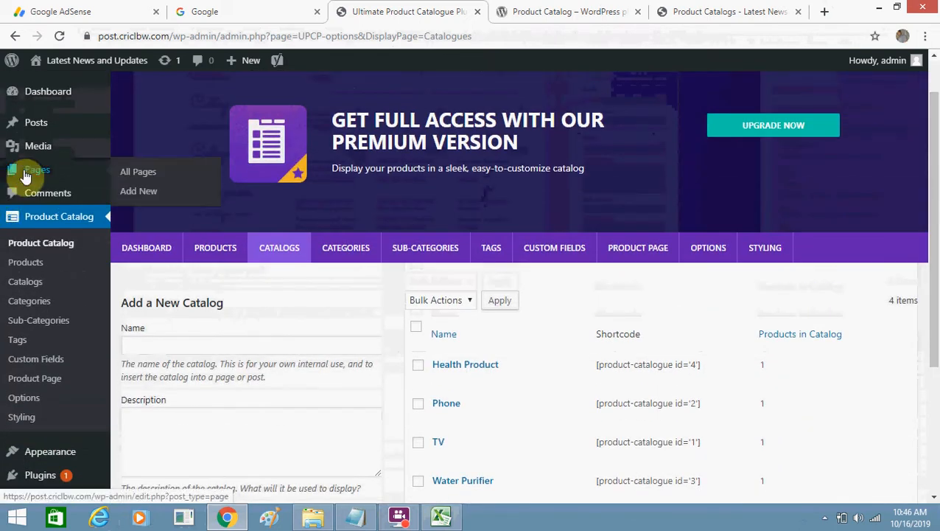
{"action": "left_click", "coordinate": [134, 175]}
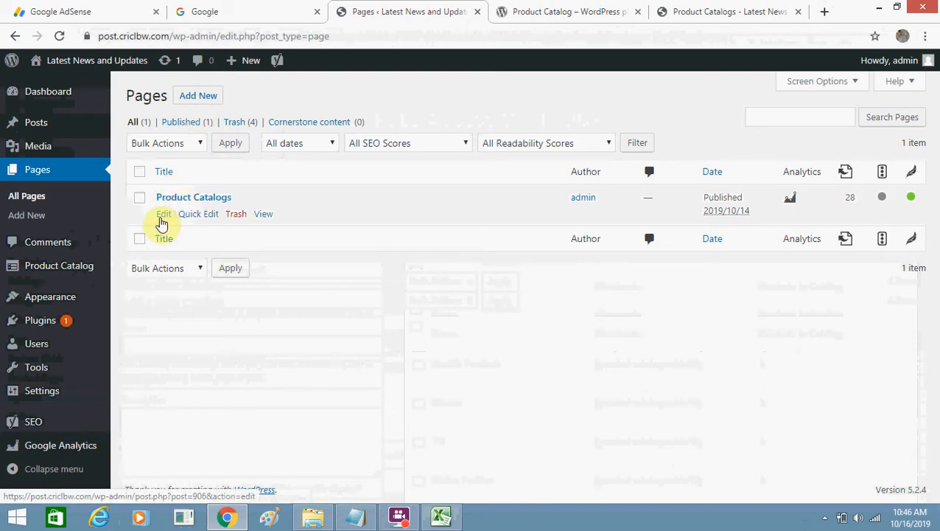
{"action": "left_click", "coordinate": [161, 216]}
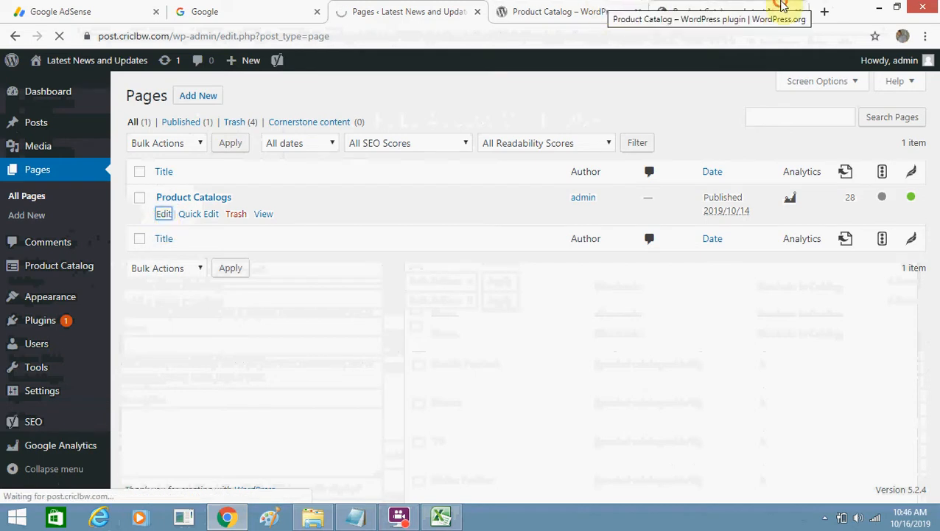
- Read the product-catalogue shortcode syntax in the plugin's description on its WordPress.org page
{"action": "left_click", "coordinate": [779, 8]}
{"action": "left_click", "coordinate": [538, 7]}
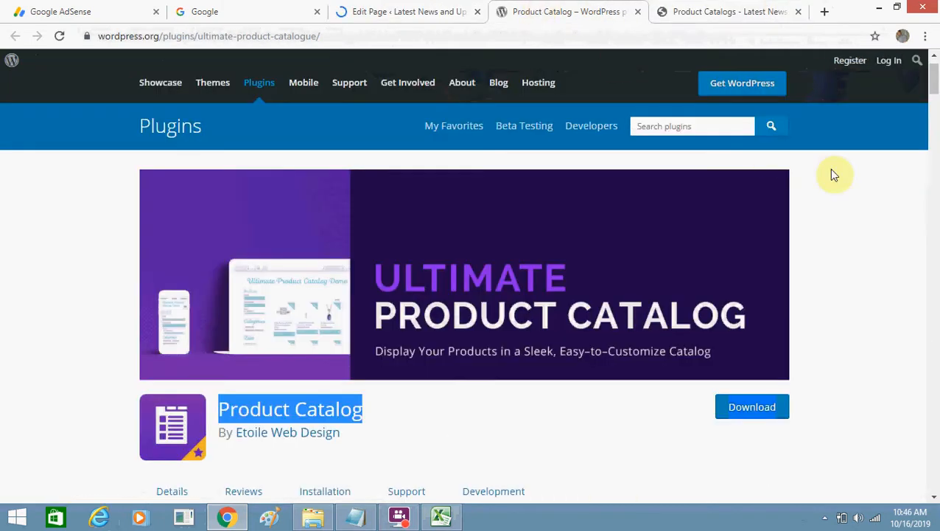
{"action": "left_click_drag", "start_coordinate": [934, 95], "coordinate": [934, 167]}
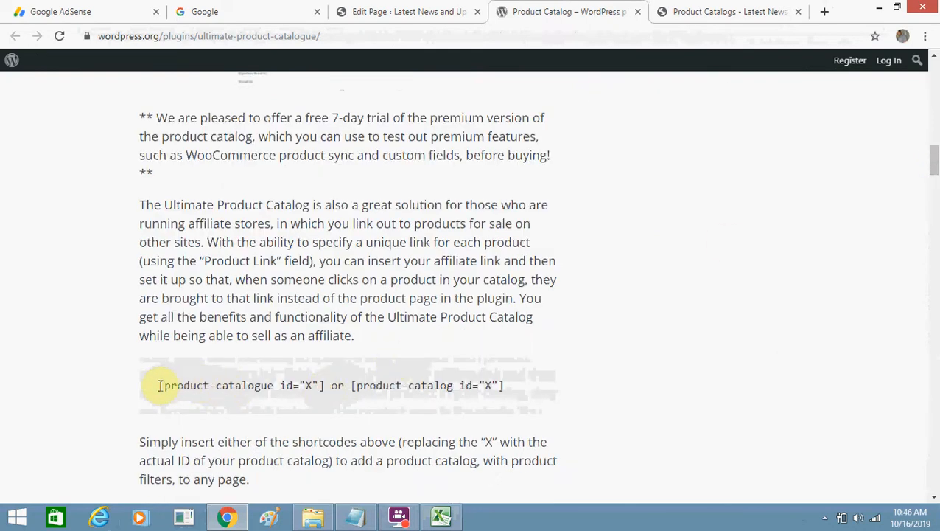
{"action": "left_click_drag", "start_coordinate": [158, 384], "coordinate": [331, 388]}
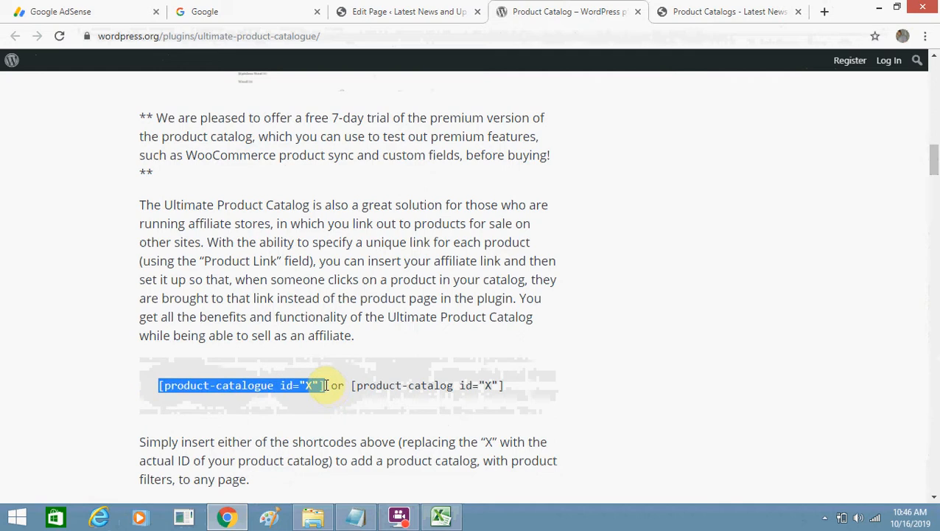
{"action": "left_click", "coordinate": [362, 34]}
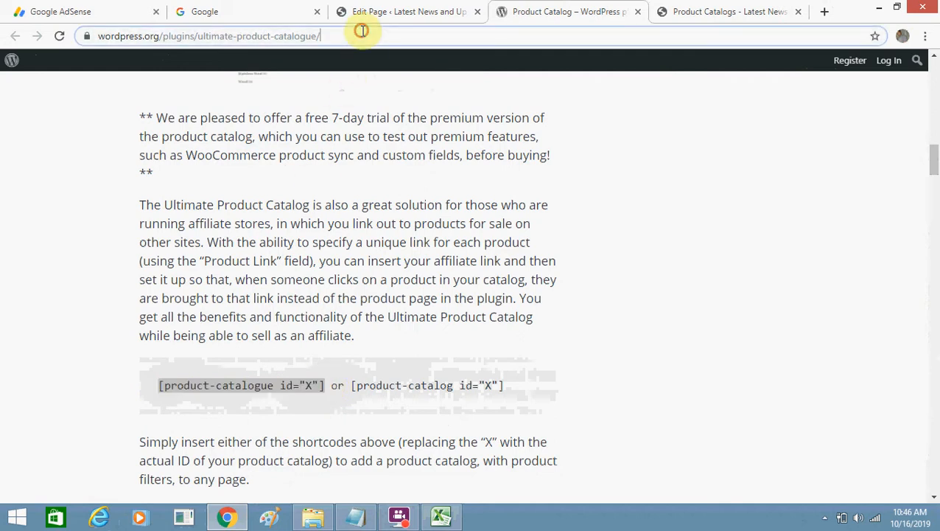
- Examine the id="1" shortcode in the Product Catalogs page editor and view the catalogs displayed on the published page
{"action": "left_click", "coordinate": [367, 14]}
{"action": "left_click", "coordinate": [280, 274]}
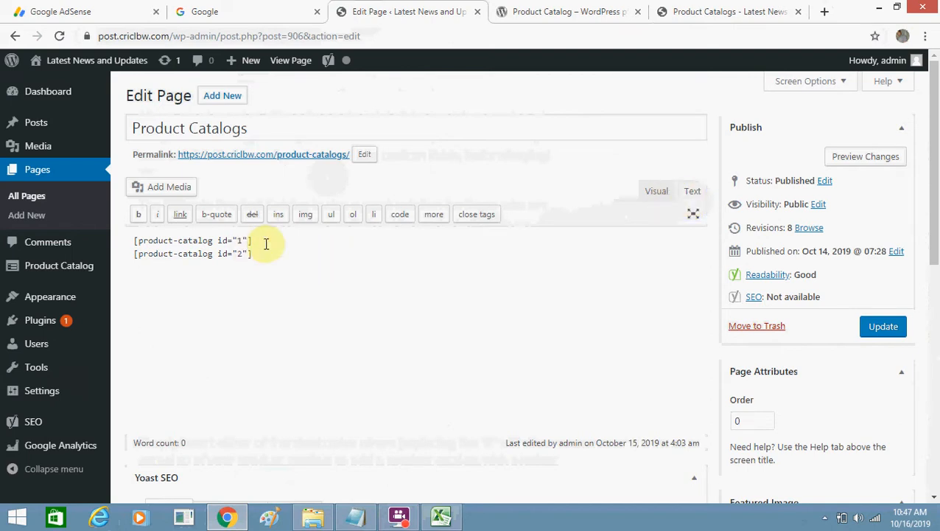
{"action": "left_click_drag", "start_coordinate": [266, 243], "coordinate": [127, 236]}
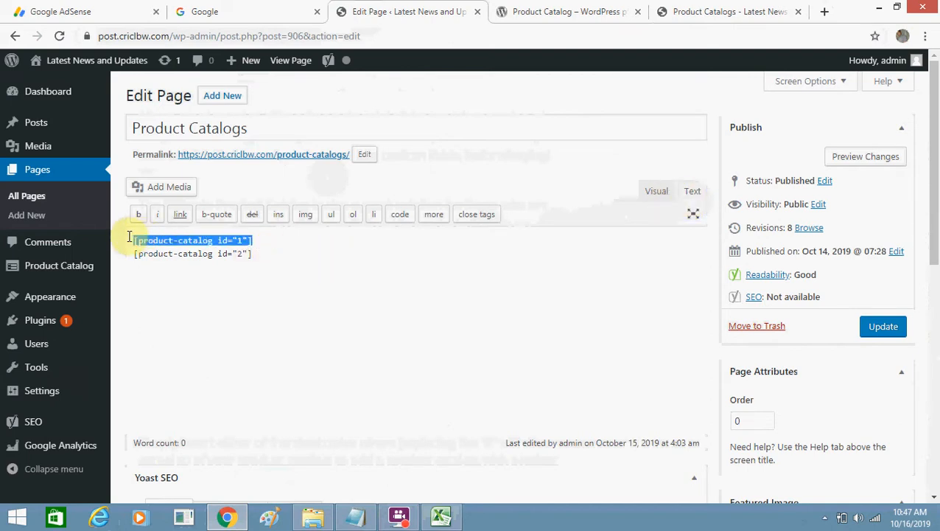
{"action": "left_click", "coordinate": [714, 11]}
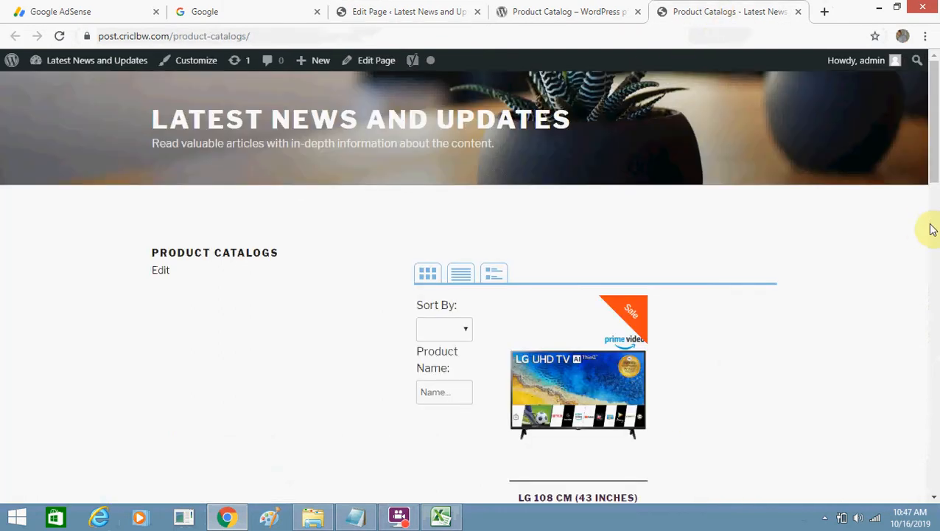
{"action": "left_click_drag", "start_coordinate": [936, 178], "coordinate": [935, 350]}
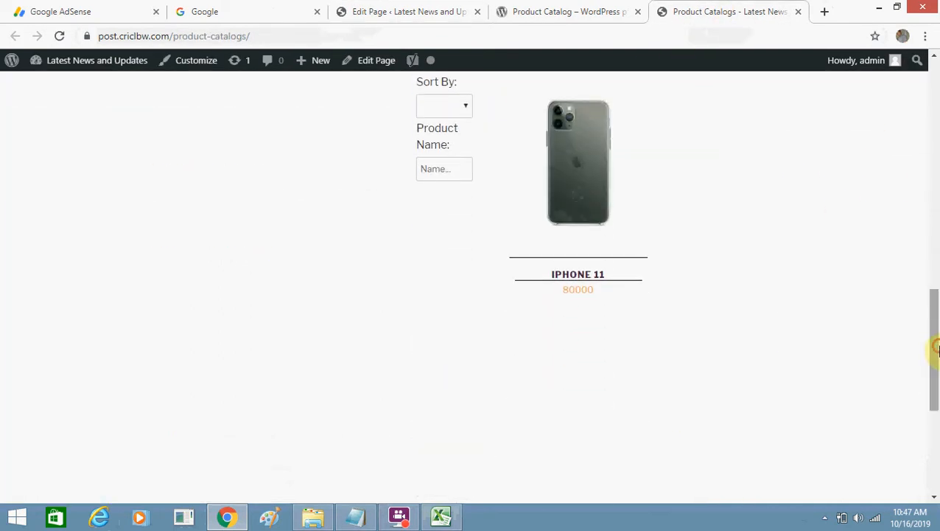
- Recheck the shortcode syntax on the plugin's WordPress.org page against the shortcodes in the Product Catalogs page editor
{"action": "left_click", "coordinate": [371, 9]}
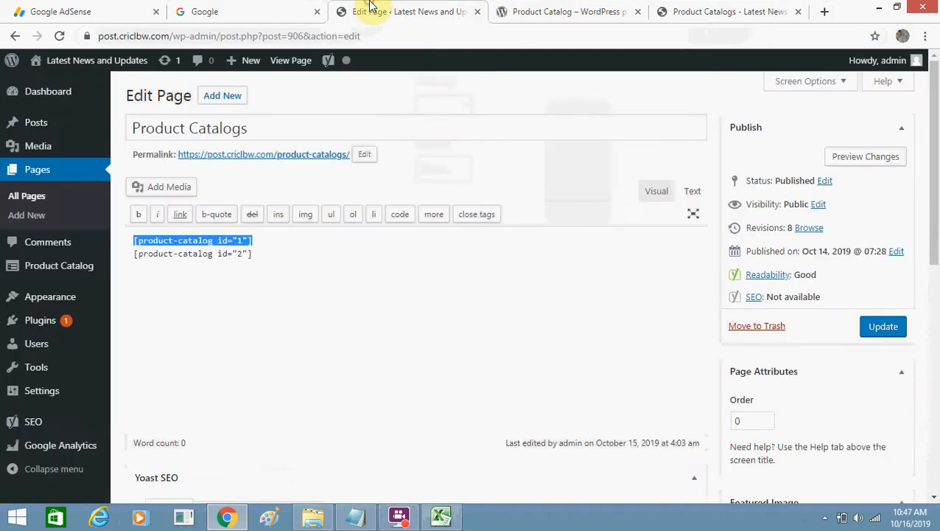
{"action": "left_click", "coordinate": [597, 6]}
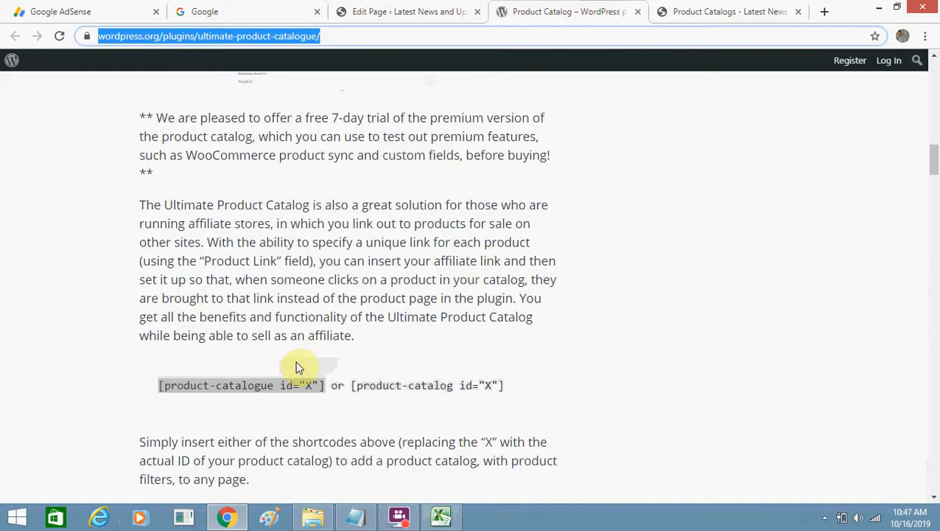
{"action": "left_click", "coordinate": [409, 12]}
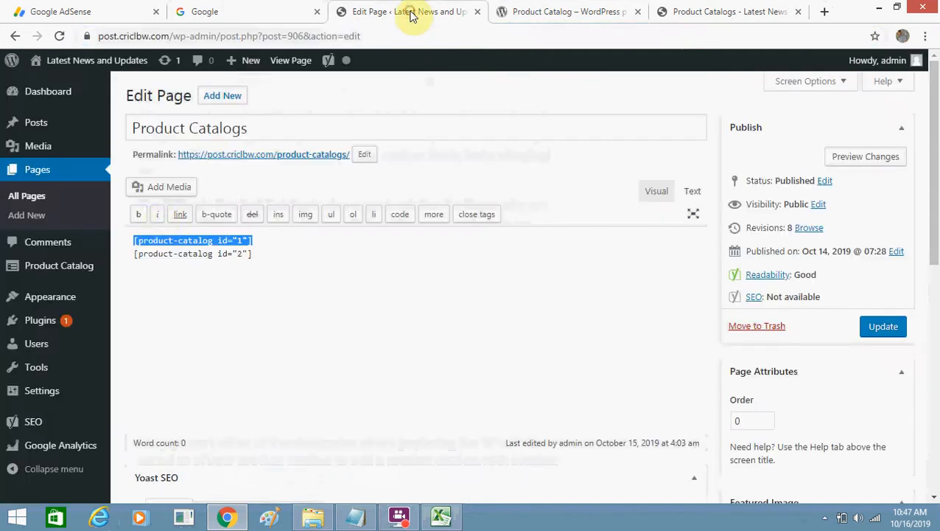
- Open the plugin's list of catalogs in a separate browser tab and examine the shortcode IDs of the Phone and TV catalogs
{"action": "right_click", "coordinate": [69, 276]}
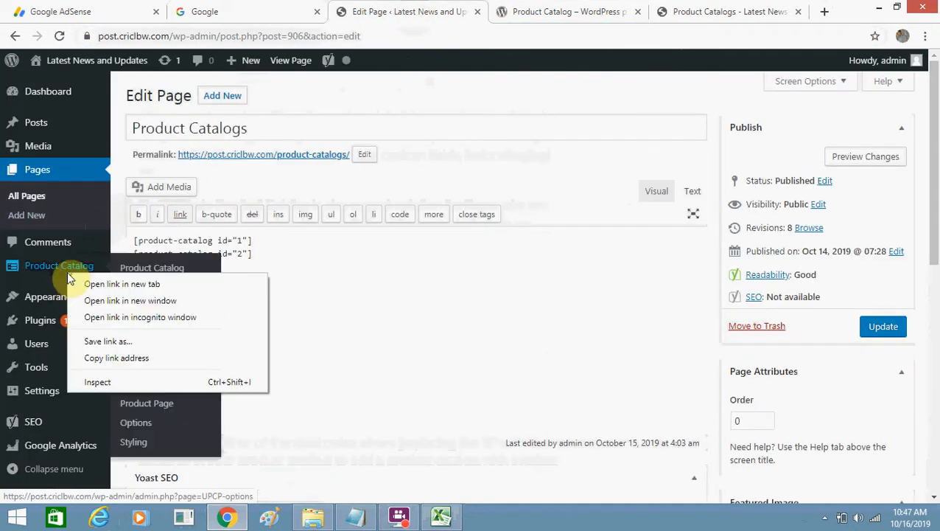
{"action": "left_click", "coordinate": [431, 314]}
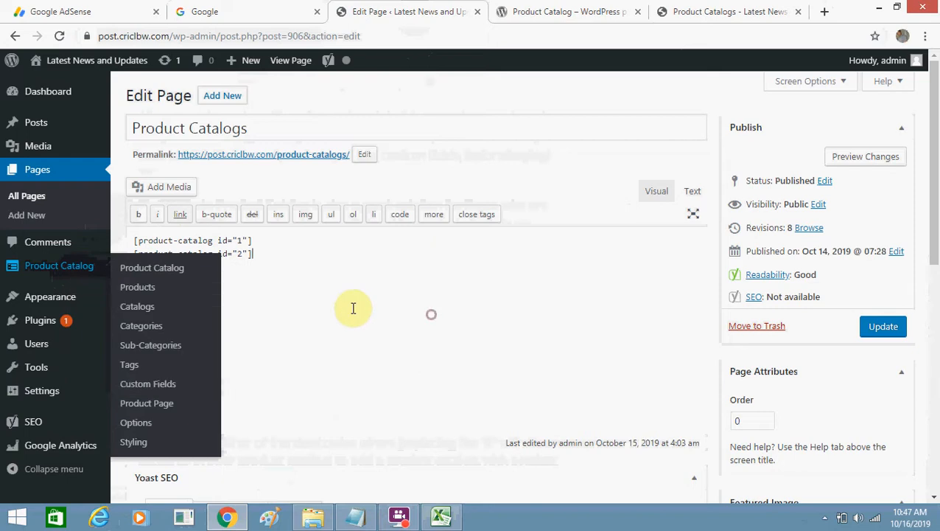
{"action": "right_click", "coordinate": [132, 309]}
{"action": "left_click", "coordinate": [159, 319]}
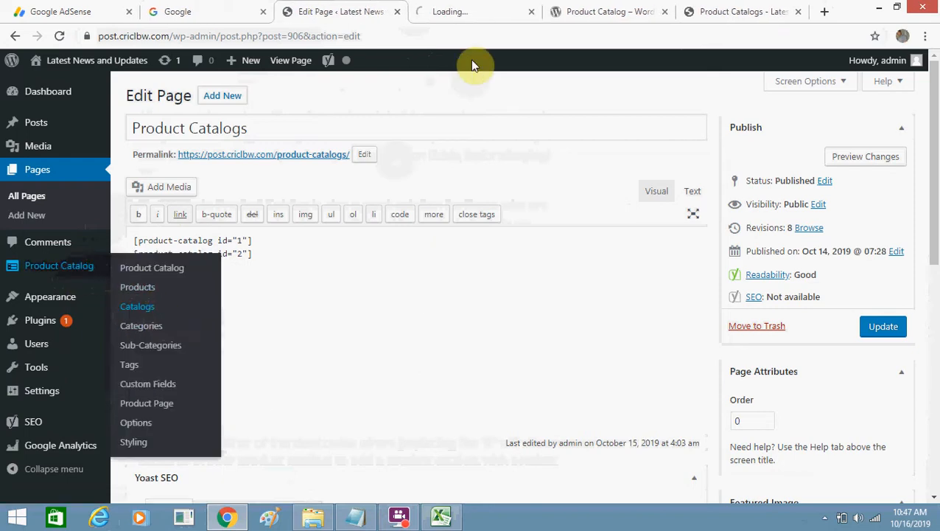
{"action": "left_click", "coordinate": [472, 13]}
{"action": "left_click", "coordinate": [384, 6]}
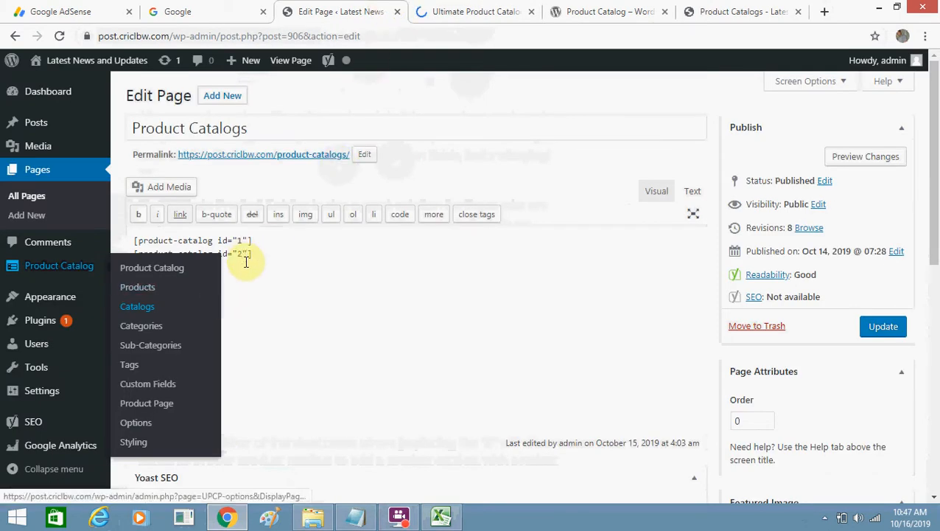
{"action": "left_click", "coordinate": [453, 11]}
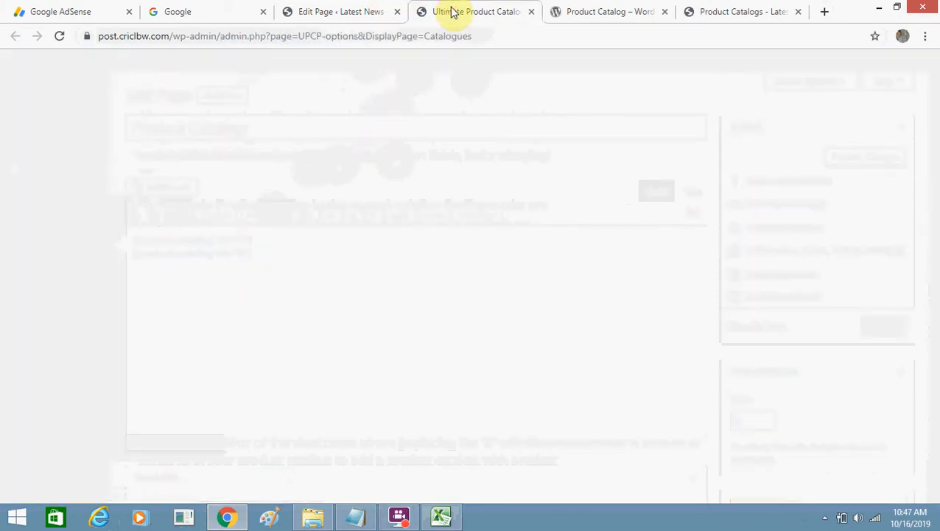
{"action": "scroll", "coordinate": [933, 195], "scroll_direction": "down", "scroll_amount": 2}
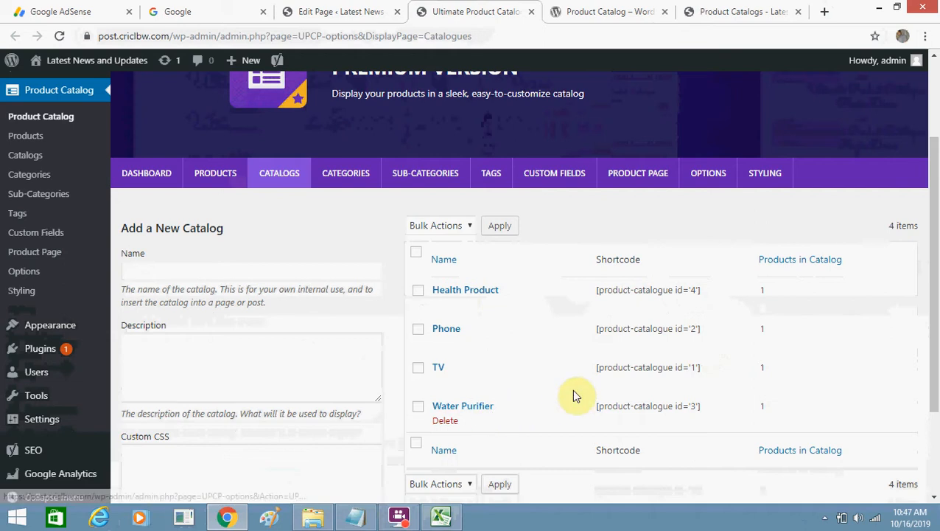
{"action": "left_click_drag", "start_coordinate": [668, 362], "coordinate": [477, 328]}
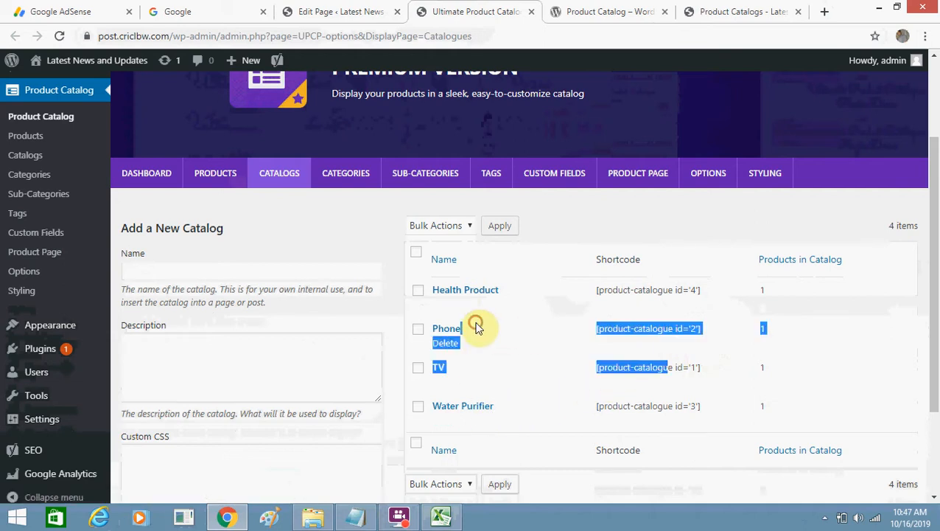
- Compare the published Product Catalogs page with the shortcode IDs in the plugin's list of catalogs
{"action": "left_click", "coordinate": [722, 6]}
{"action": "left_click_drag", "start_coordinate": [938, 336], "coordinate": [935, 162]}
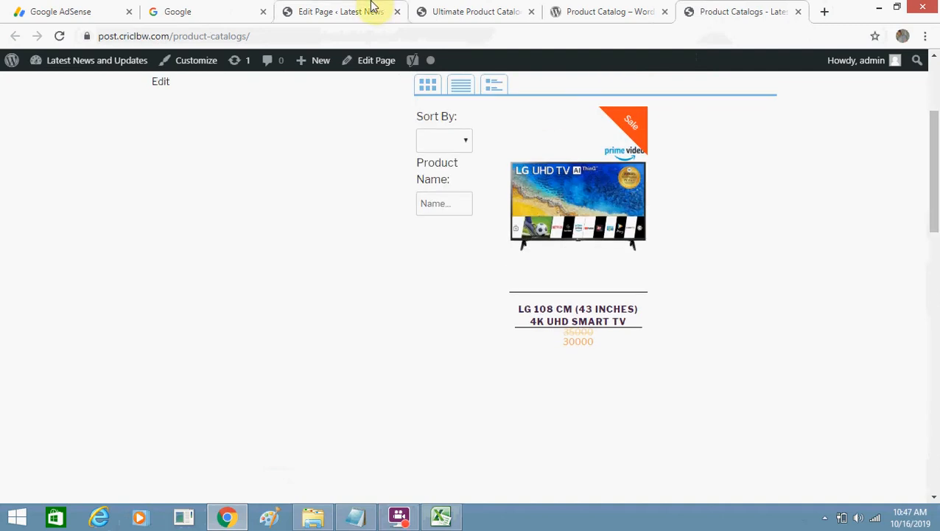
{"action": "left_click", "coordinate": [502, 9]}
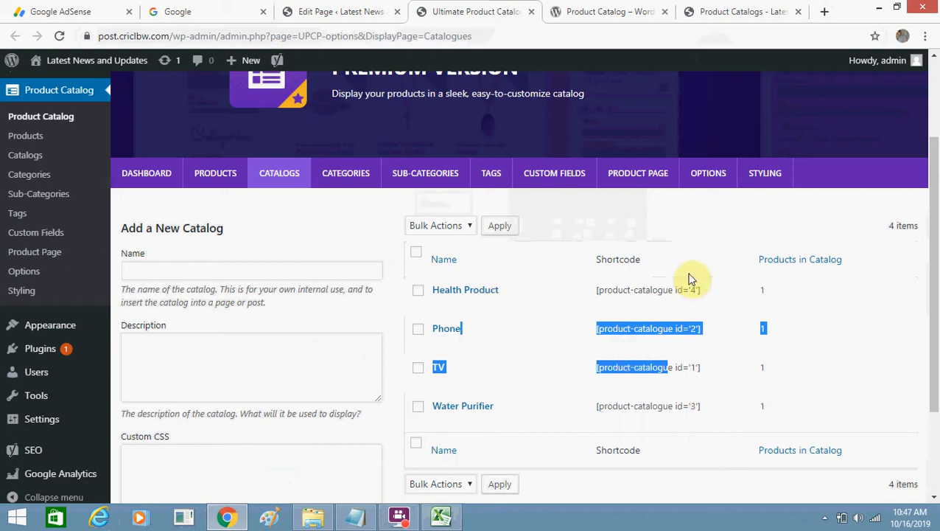
- Add the shortcodes [product-catalog id="3"] and [product-catalog id="4"] below the existing ones in the Product Catalogs page and update the page
{"action": "left_click", "coordinate": [337, 10]}
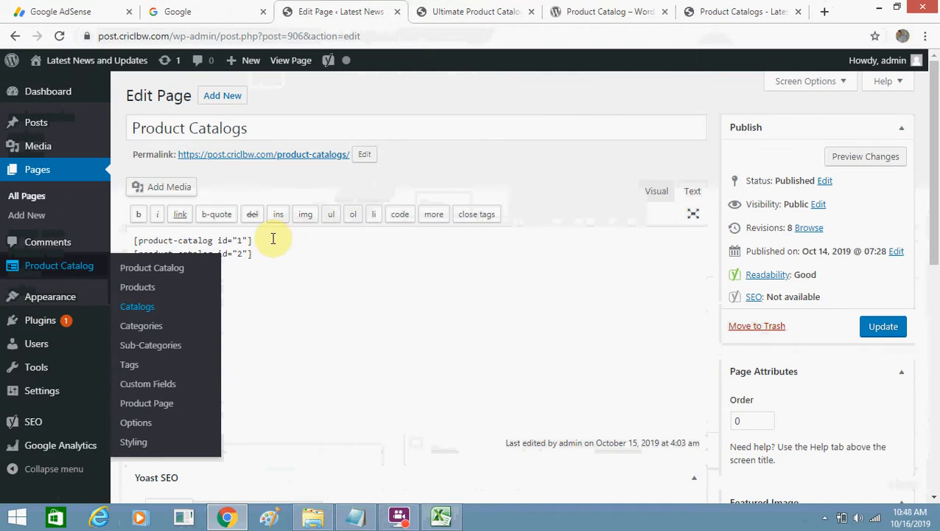
{"action": "left_click_drag", "start_coordinate": [271, 238], "coordinate": [99, 239]}
{"action": "key", "text": "ctrl+c"}
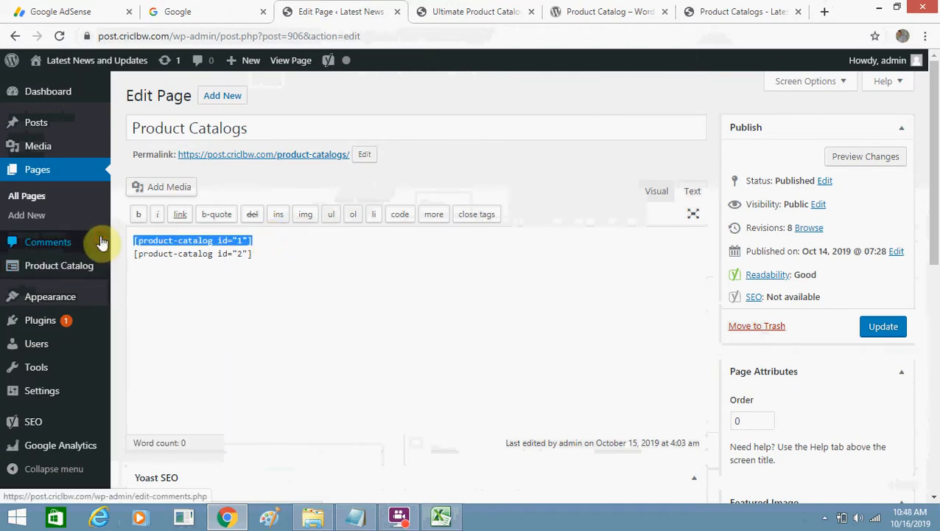
{"action": "left_click", "coordinate": [248, 295]}
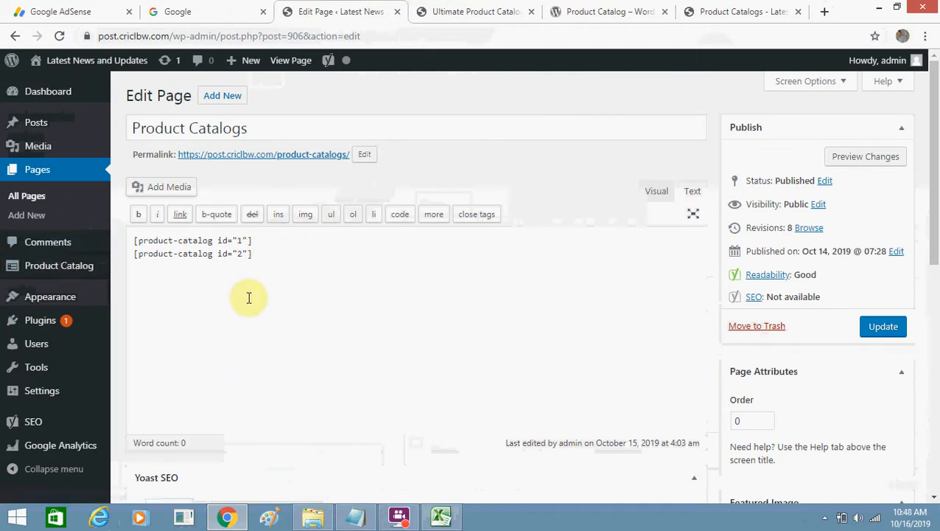
{"action": "key", "text": "ctrl+v"}
{"action": "key", "text": "ctrl+v"}
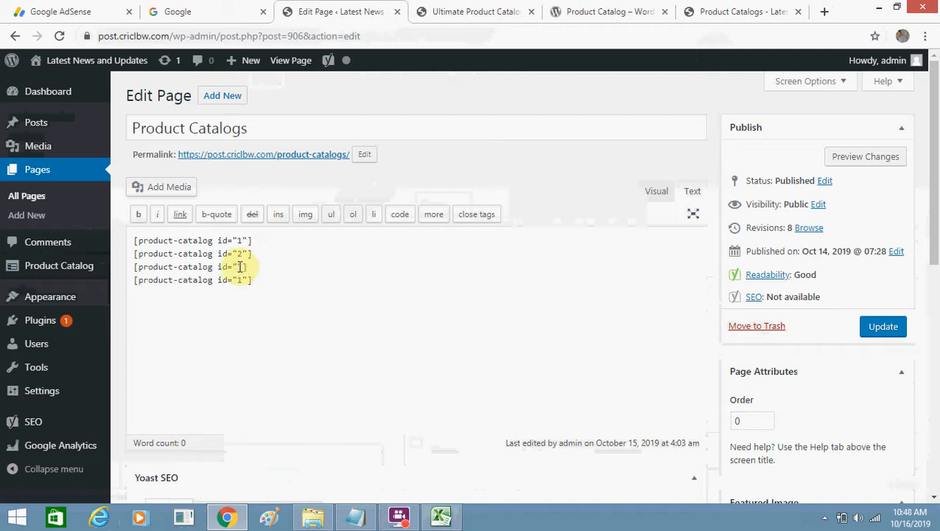
{"action": "left_click", "coordinate": [244, 280]}
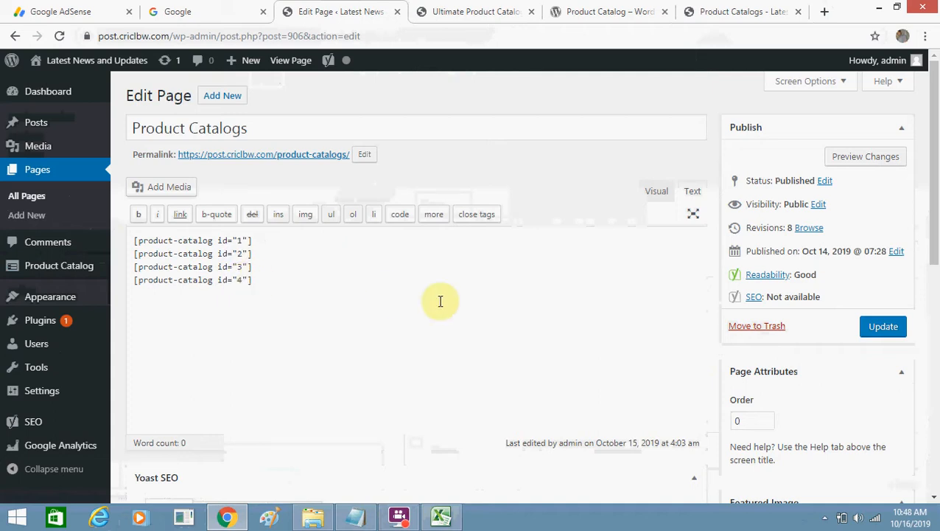
{"action": "left_click", "coordinate": [885, 325]}
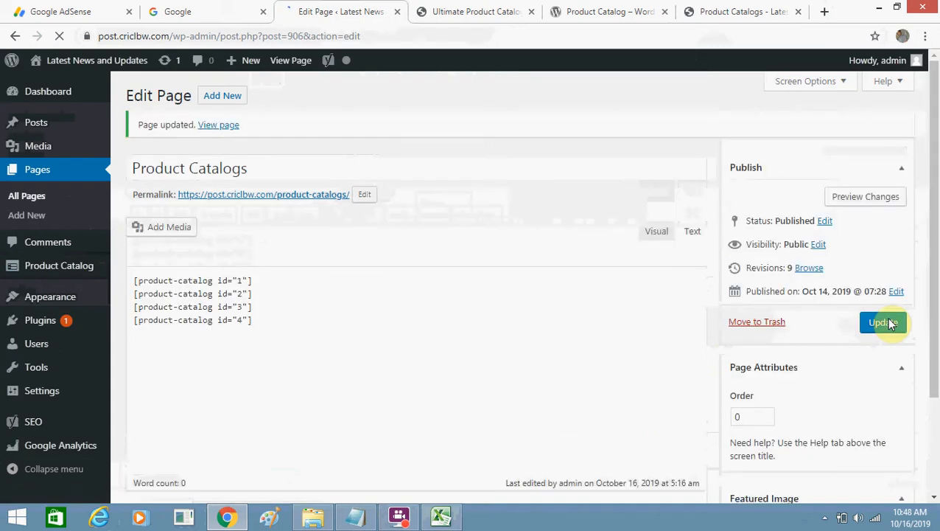
- Reload the published Product Catalogs page and look through the TV, phone, water purifier and health product catalogs
{"action": "left_click", "coordinate": [739, 9]}
{"action": "left_click_drag", "start_coordinate": [935, 173], "coordinate": [937, 219]}
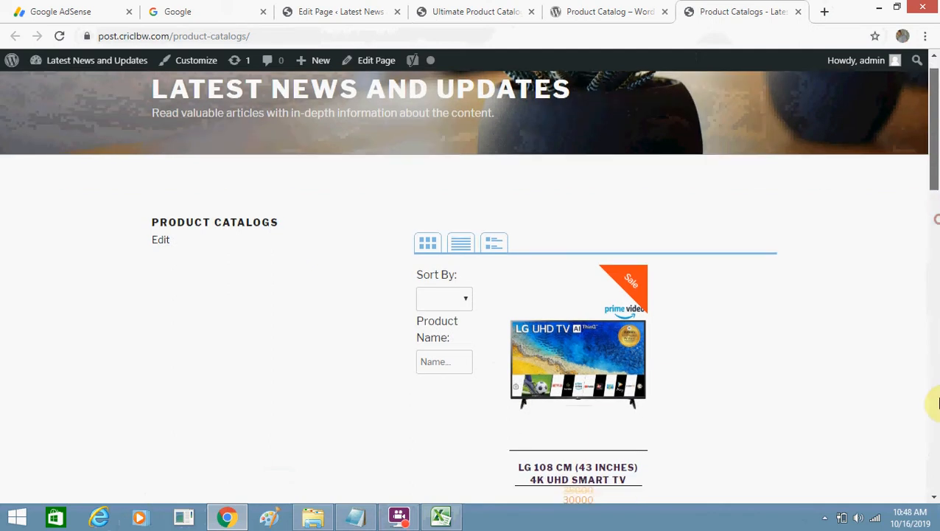
{"action": "left_click", "coordinate": [937, 391]}
{"action": "left_click", "coordinate": [58, 37]}
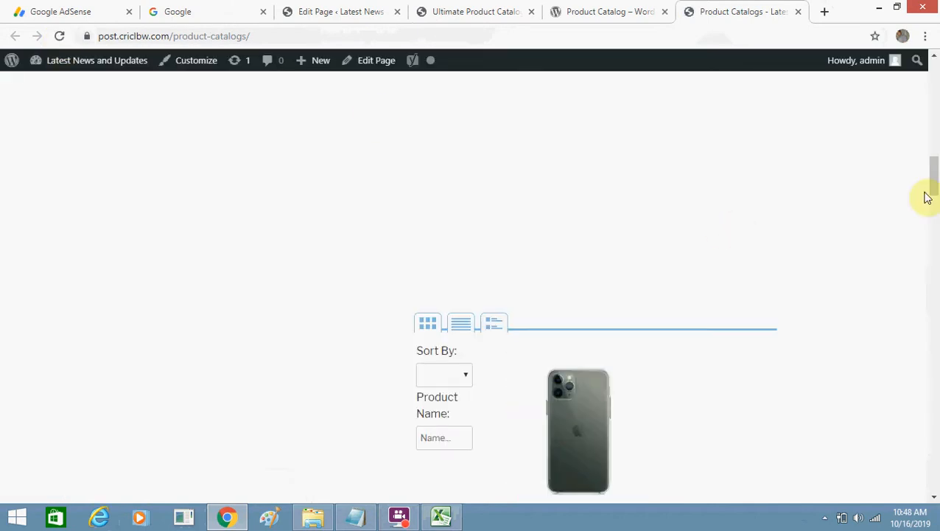
{"action": "left_click_drag", "start_coordinate": [934, 175], "coordinate": [934, 397]}
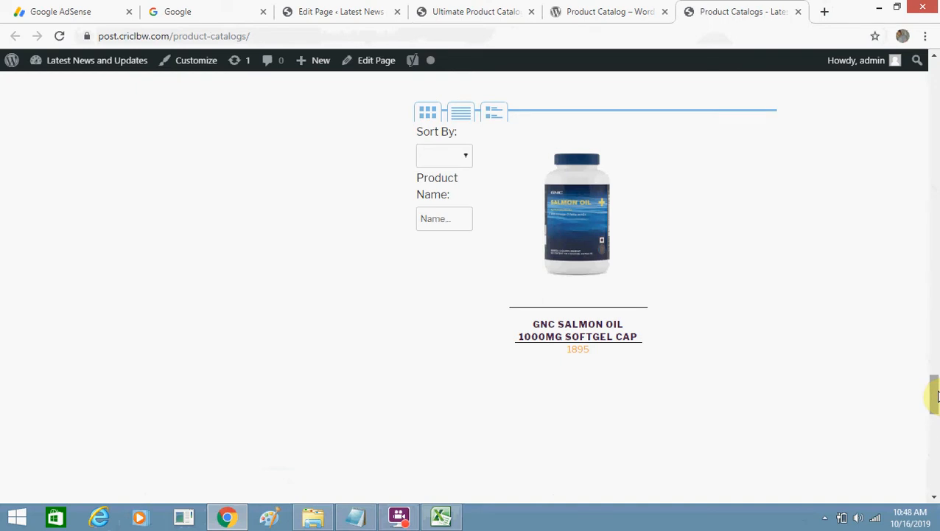
{"action": "left_click_drag", "start_coordinate": [934, 395], "coordinate": [925, 300]}
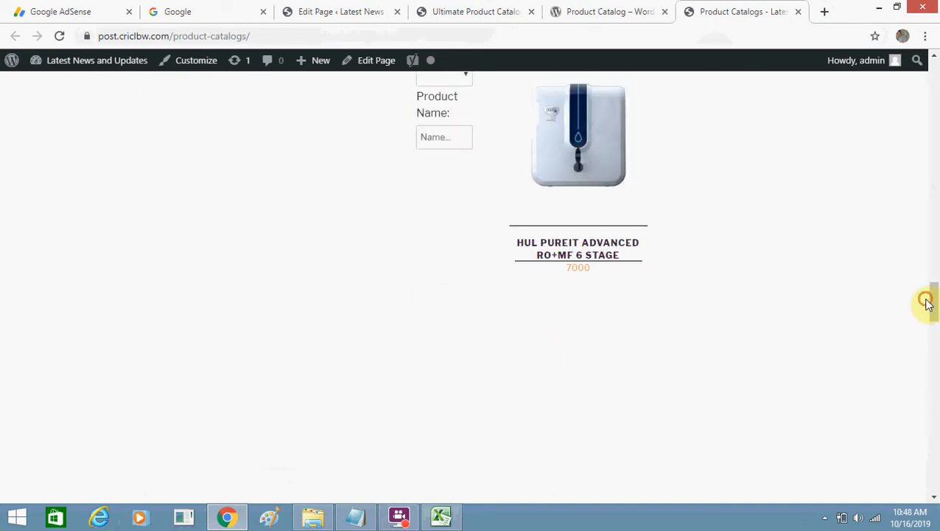
- Review the shortcode syntax on the plugin's WordPress.org page alongside the catalog shortcodes in the plugin's list of catalogs
{"action": "left_click", "coordinate": [589, 8]}
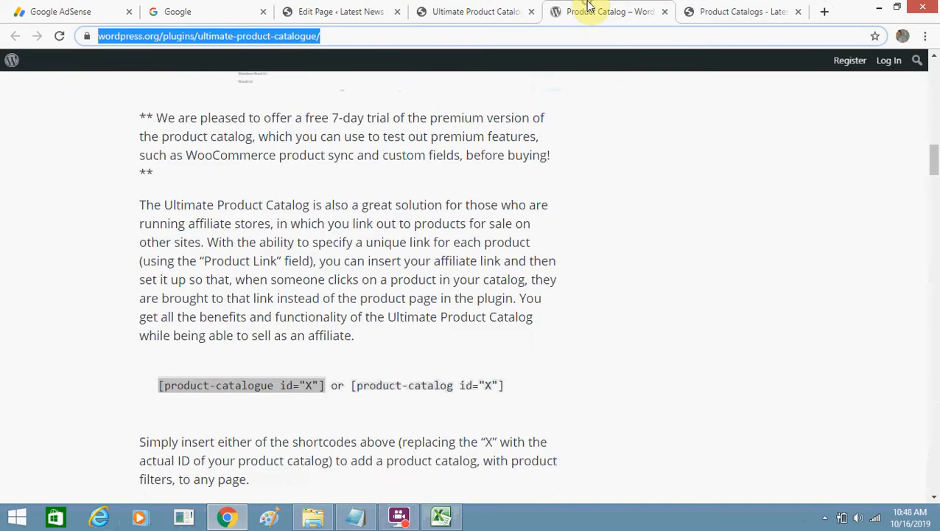
{"action": "left_click", "coordinate": [466, 11]}
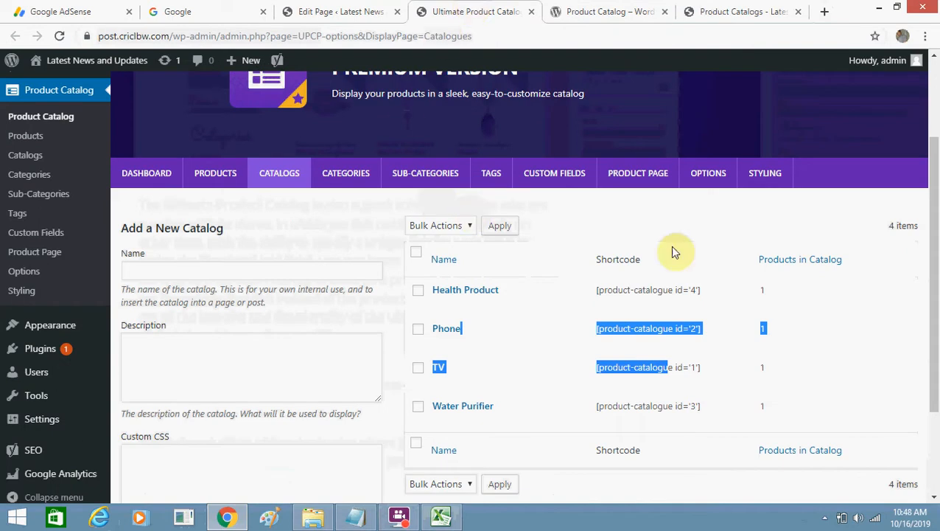
{"action": "left_click", "coordinate": [723, 7]}
{"action": "left_click", "coordinate": [643, 6]}
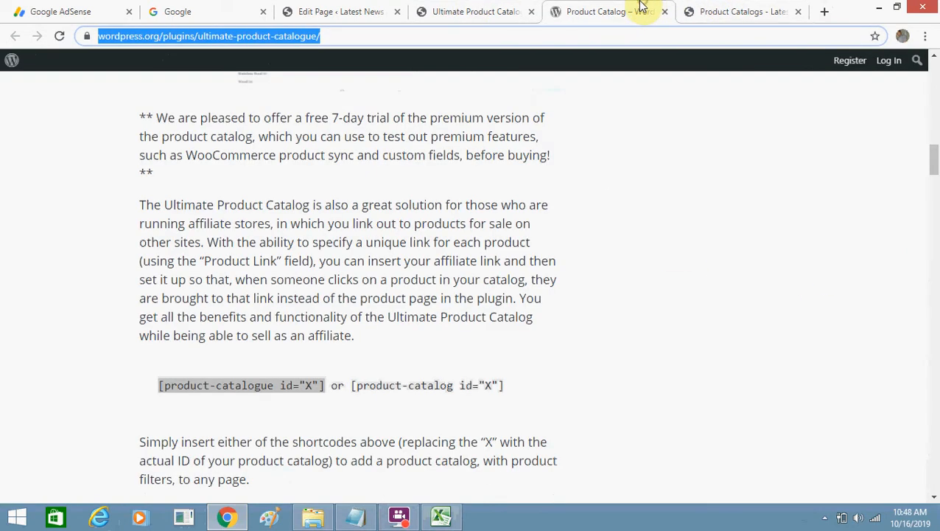
{"action": "left_click", "coordinate": [478, 8]}
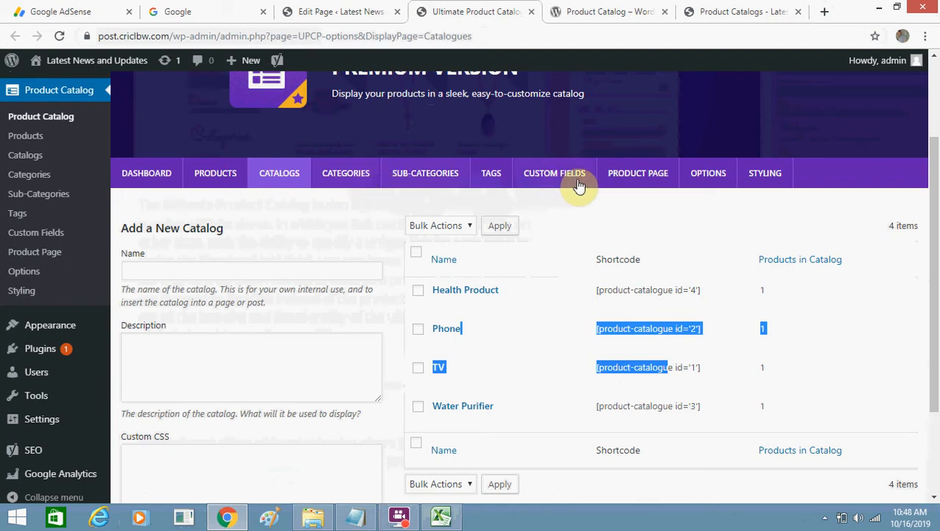
{"action": "left_click", "coordinate": [699, 216]}
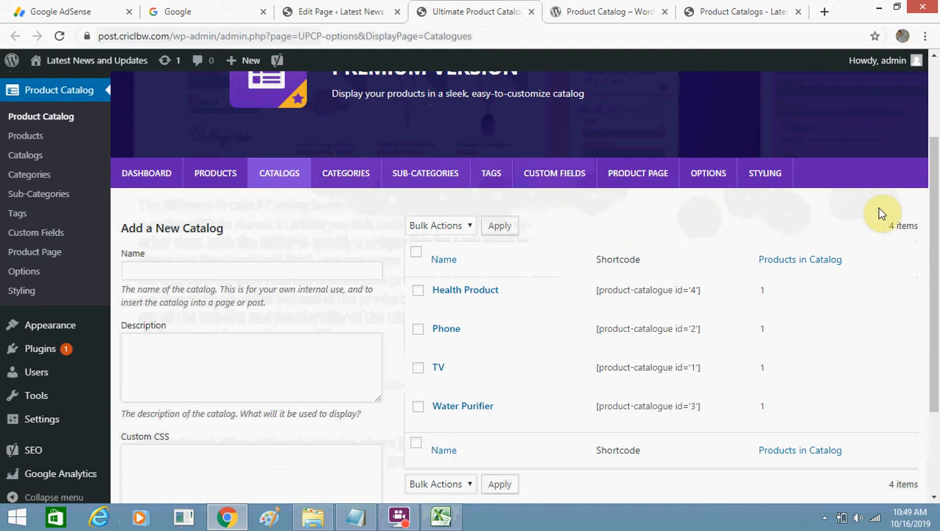
{"action": "left_click_drag", "start_coordinate": [935, 161], "coordinate": [936, 96]}
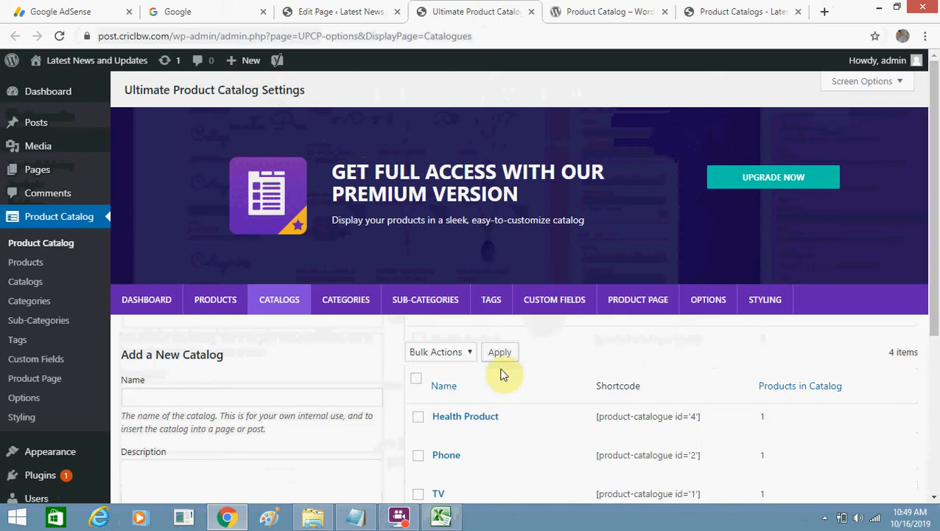
- Switch to Excel and view the product rows in the Sample_UltimateProductCatalogue_Import.xls workbook
{"action": "left_click", "coordinate": [440, 517]}
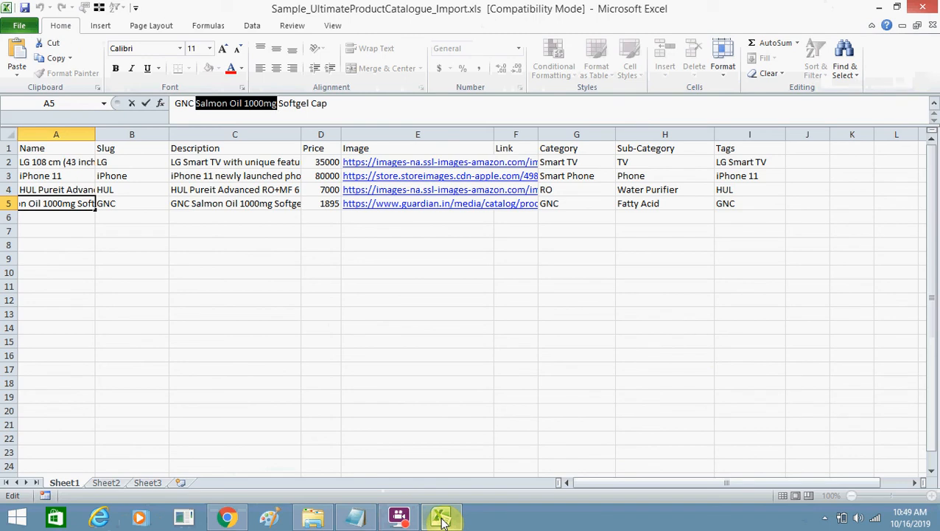
{"action": "left_click", "coordinate": [399, 517]}
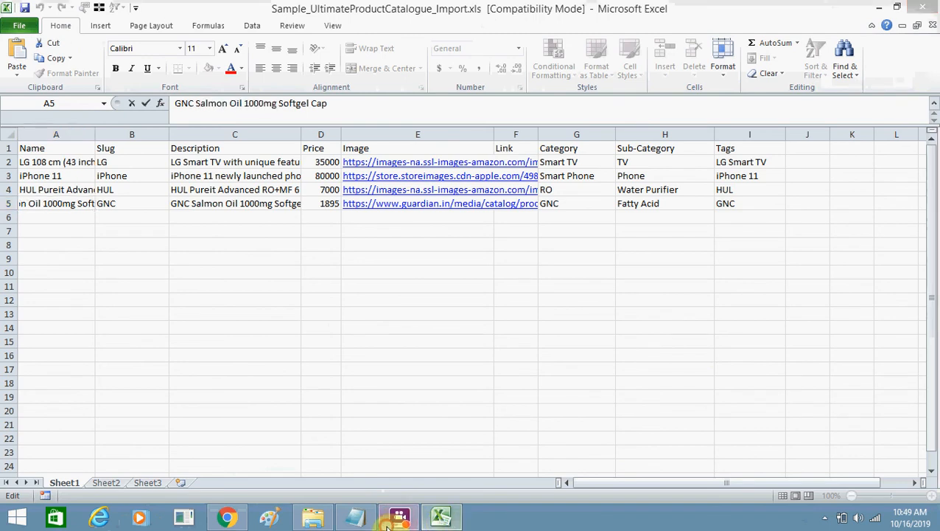